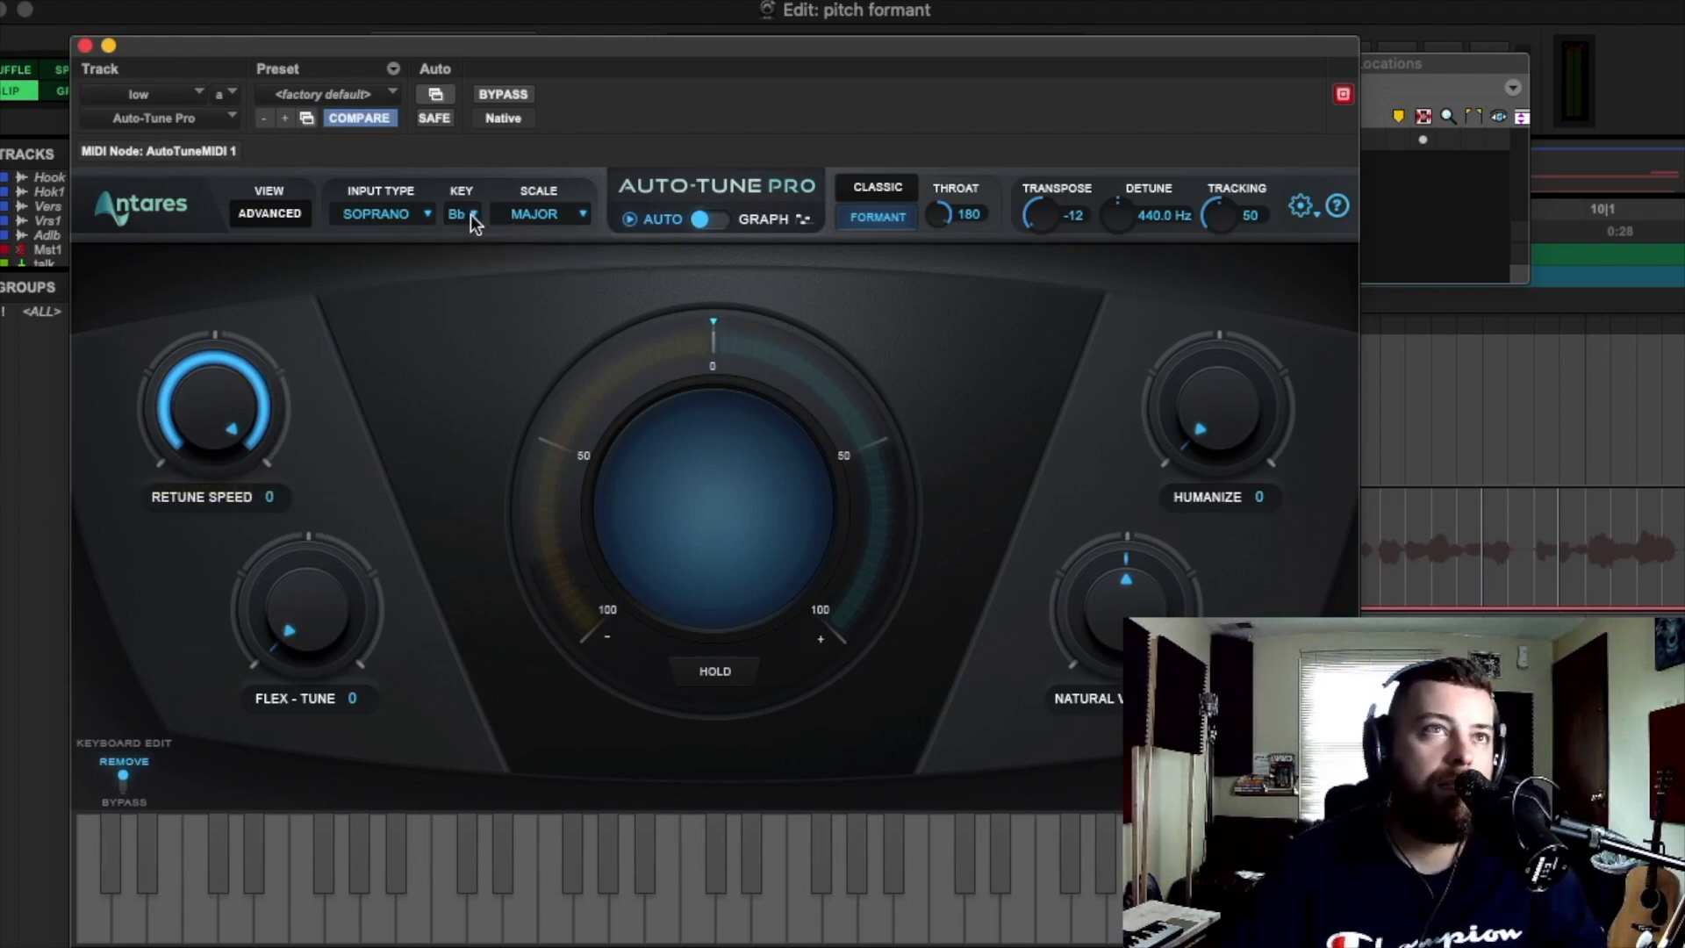
Close the Auto-Tune window, review the high, mid and output controls of Scheps 73 on the low track, and close it.
left_click(85, 45)
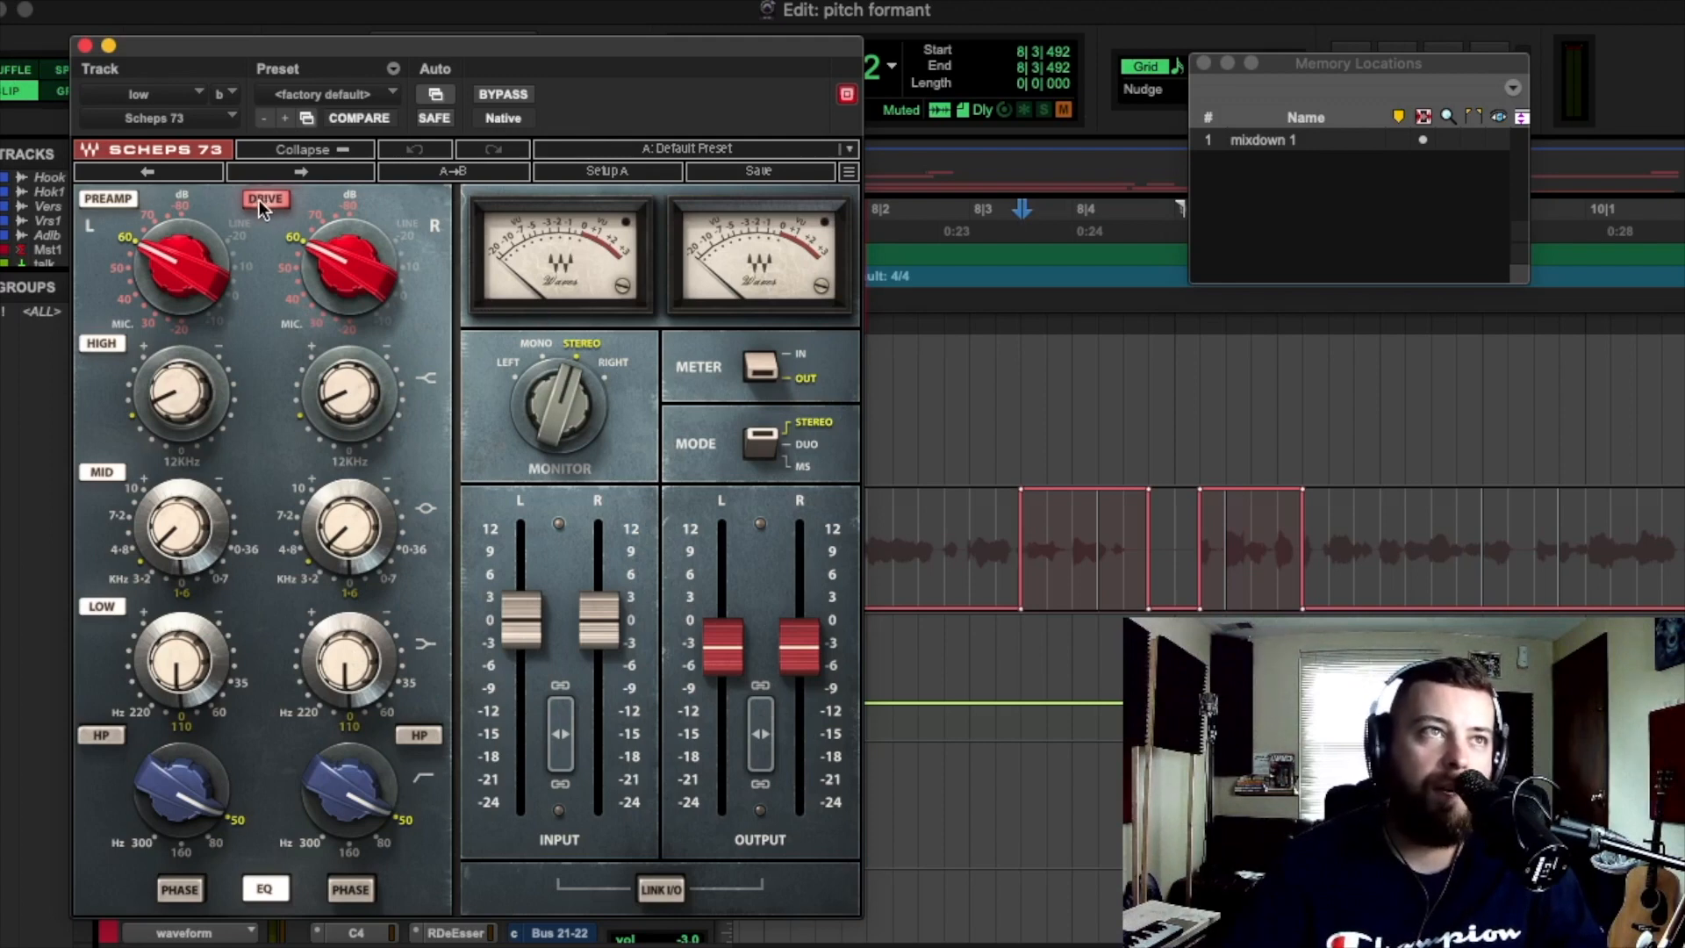
left_click(173, 394)
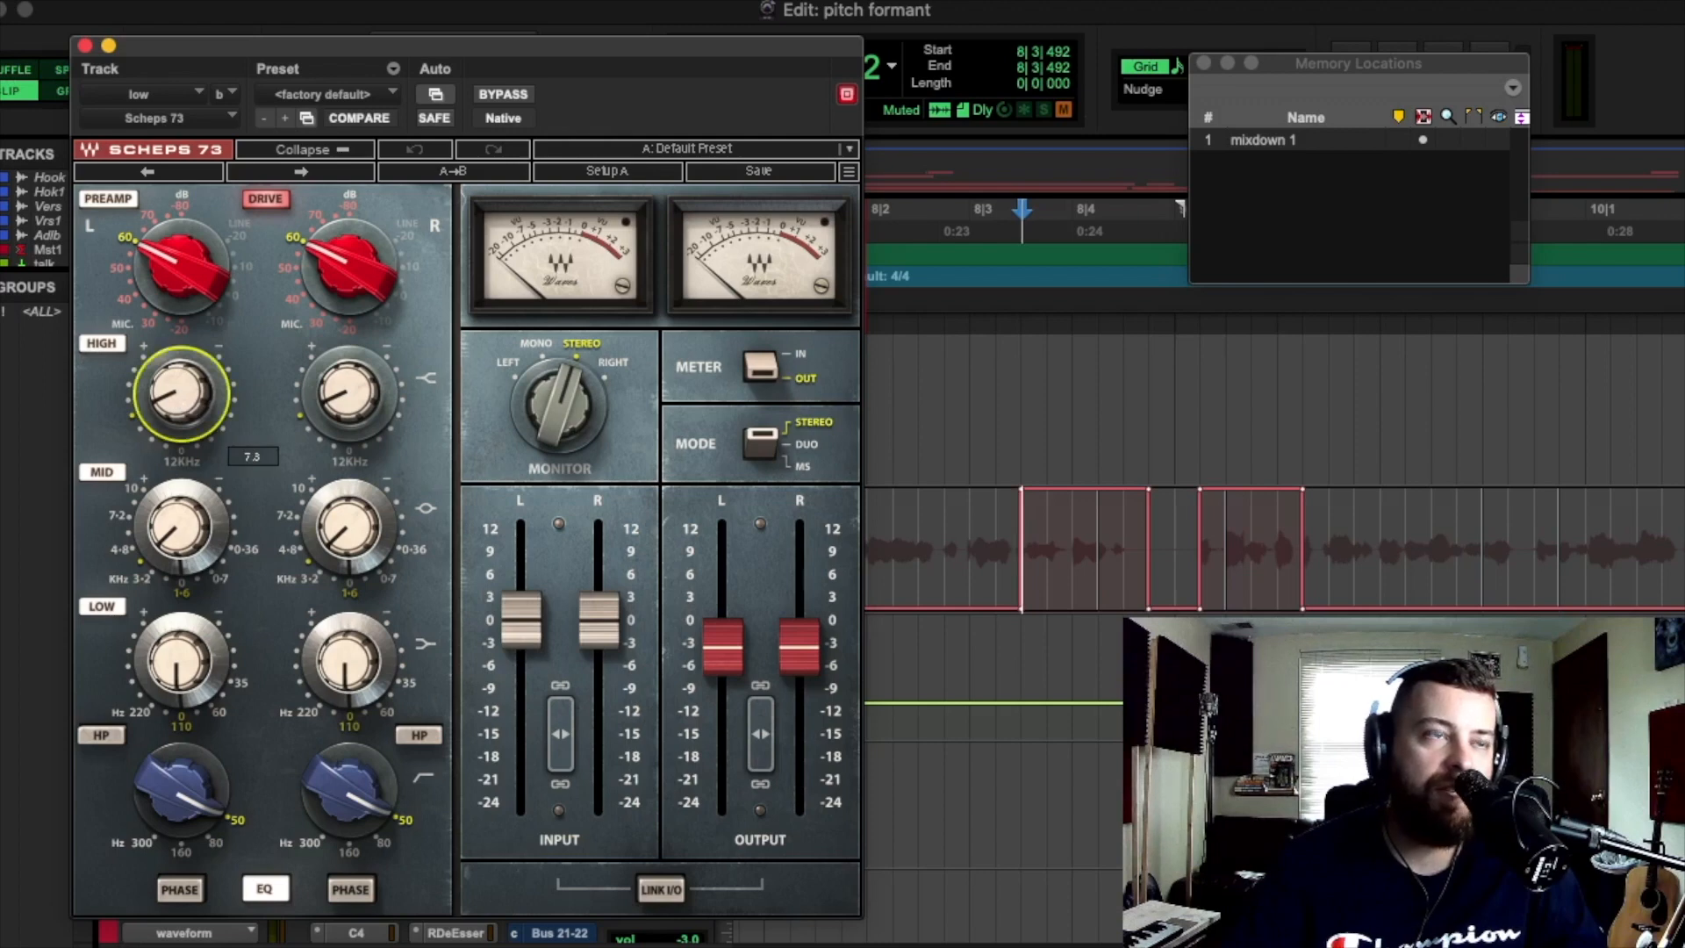
left_click(173, 511)
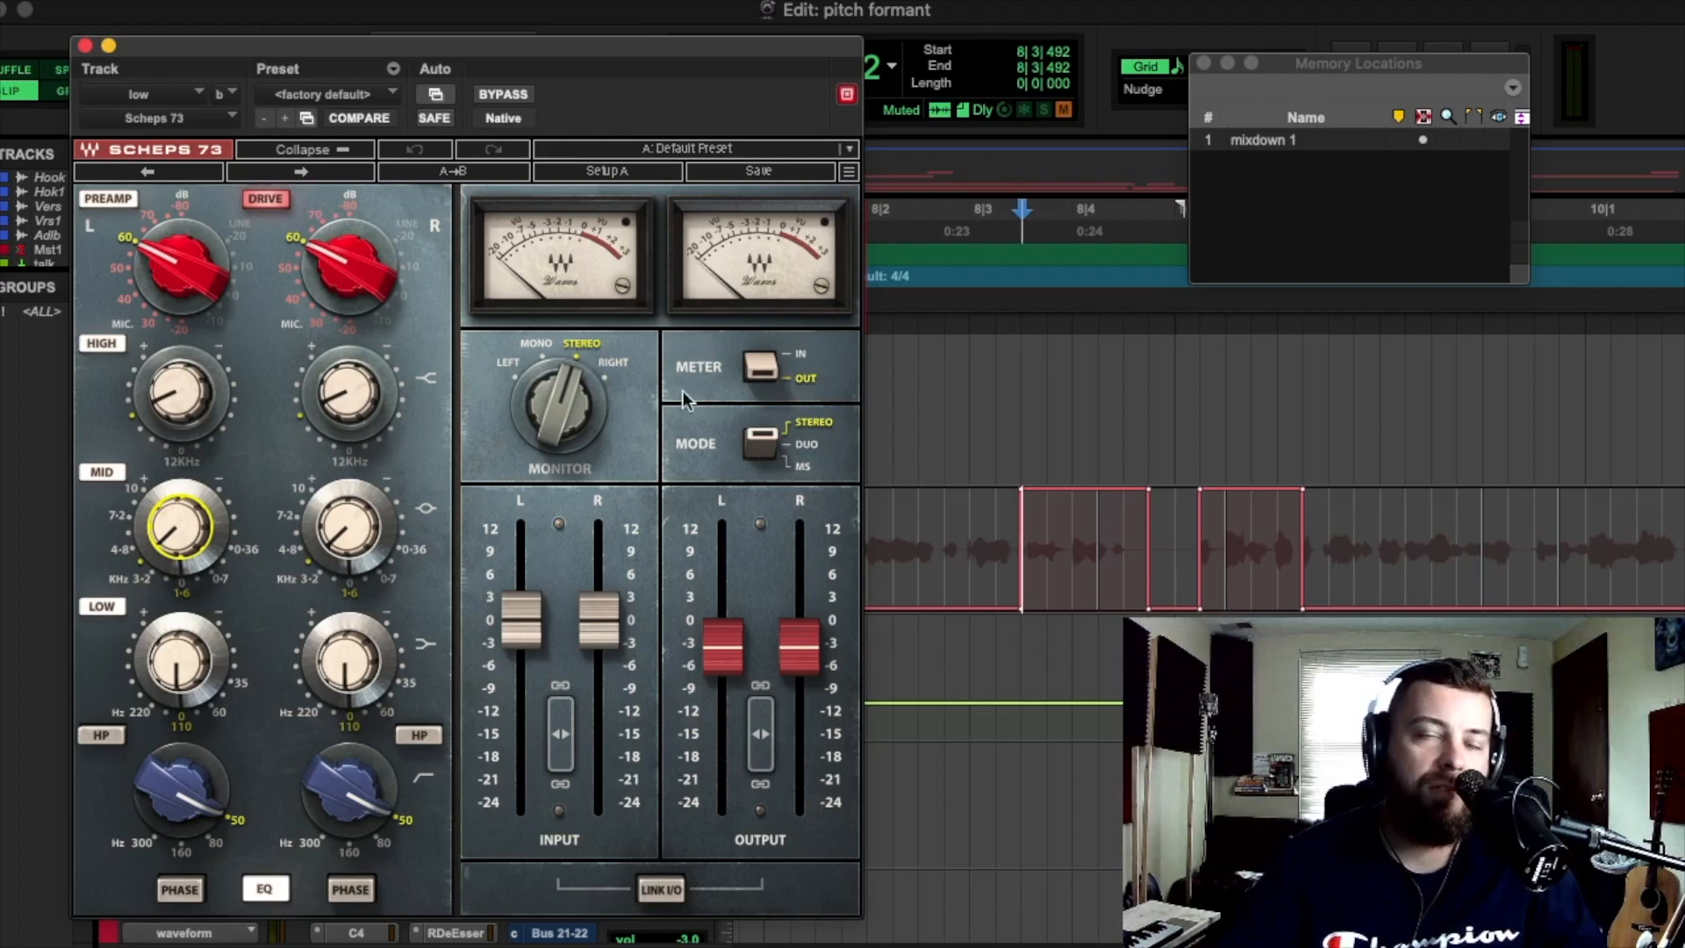
left_click(727, 645)
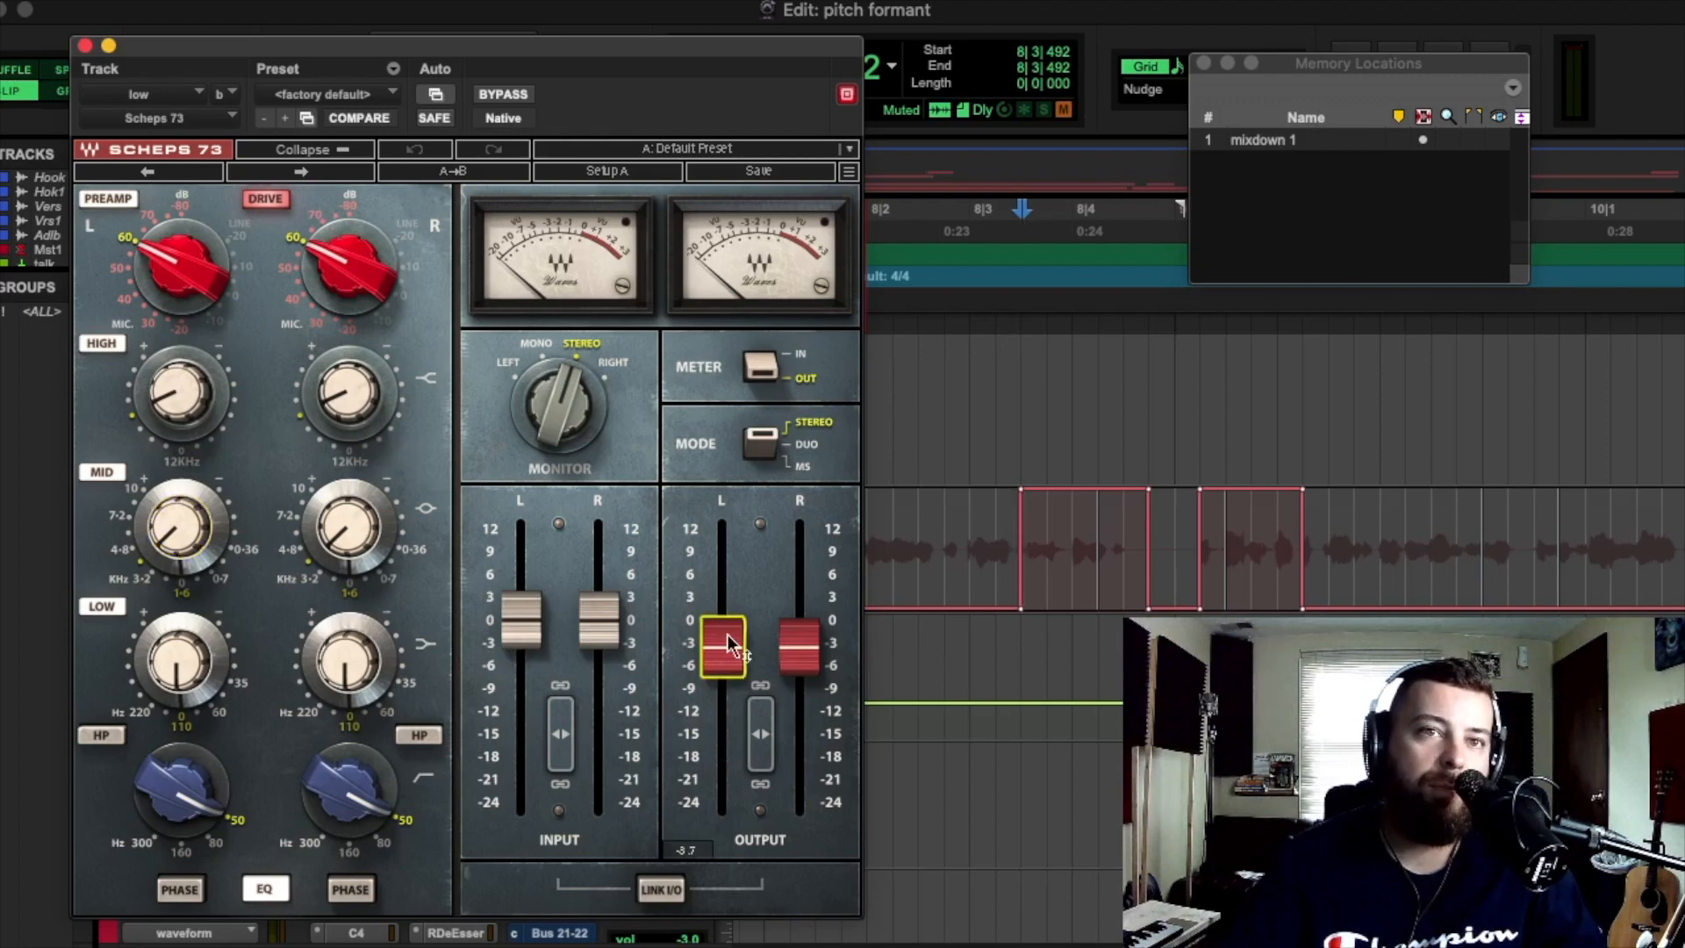
left_click(85, 45)
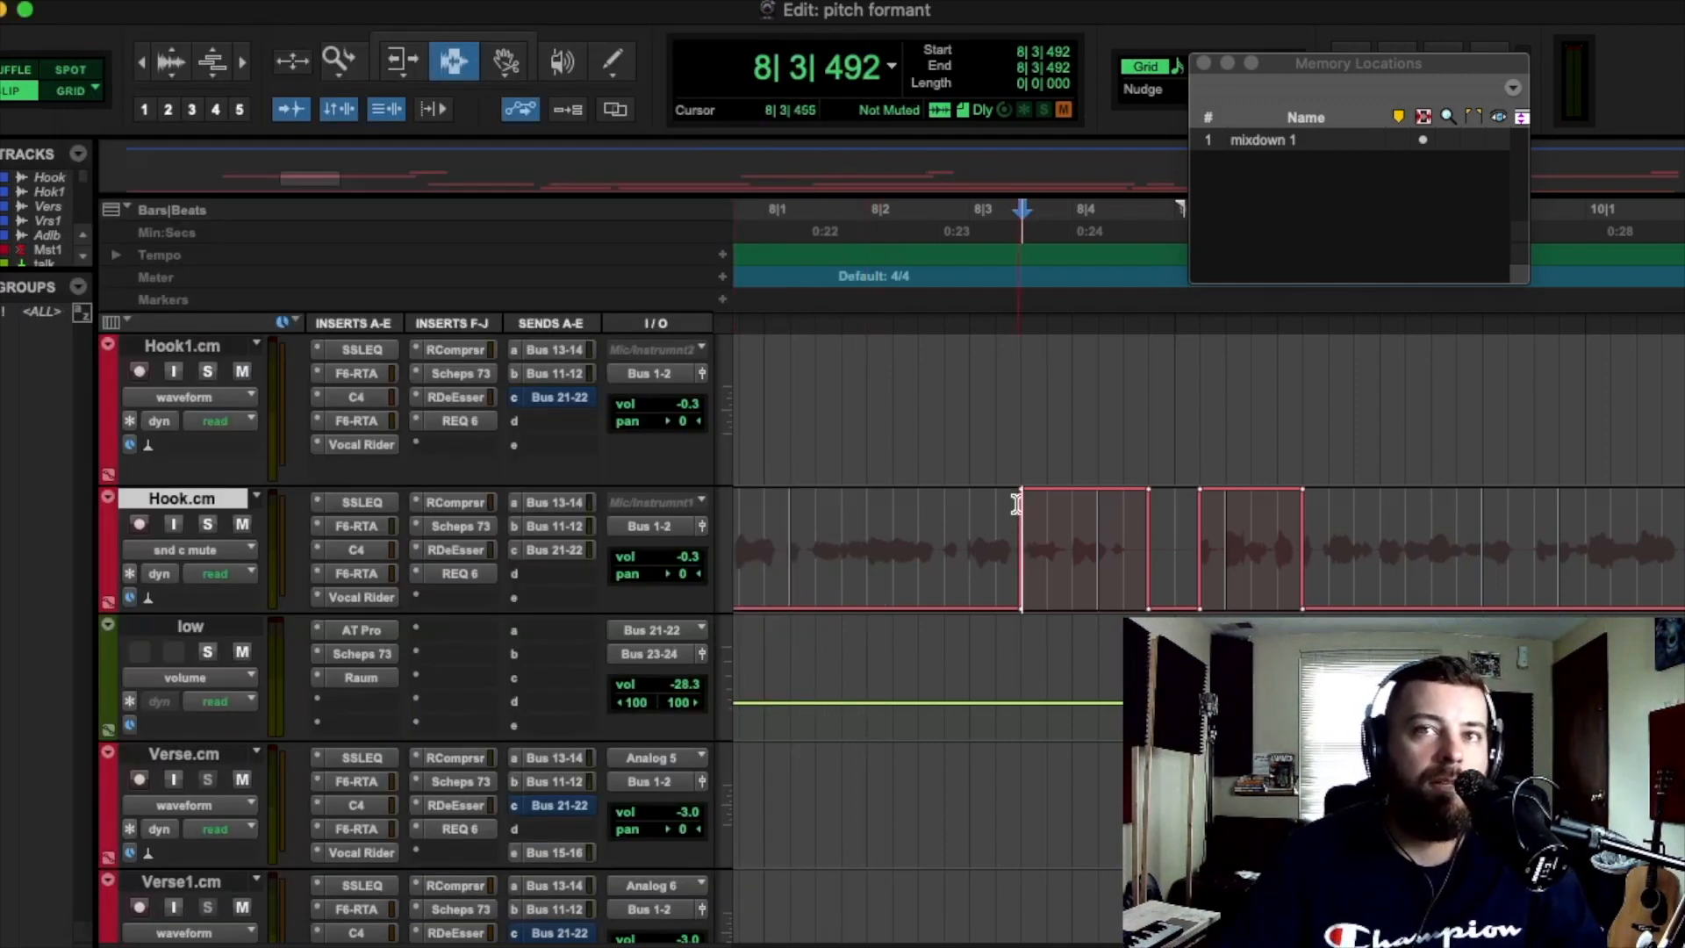
Bypass Scheps 73 on the low track and play the hook from 8|2|959.
left_click(971, 498)
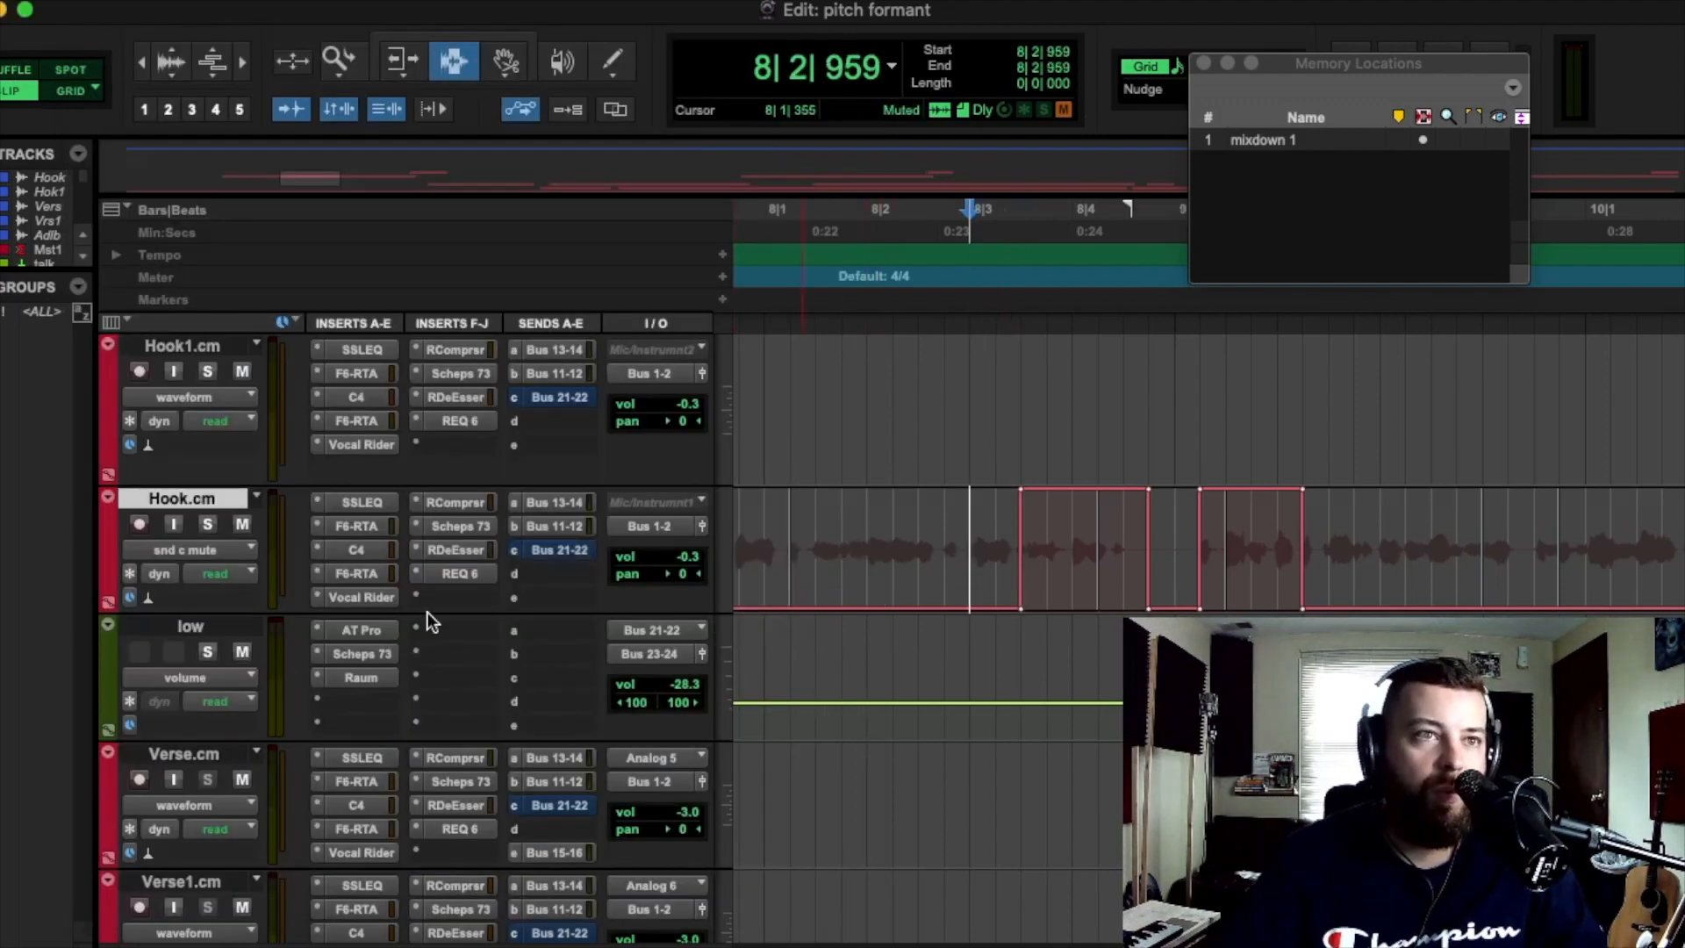
left_click(365, 654)
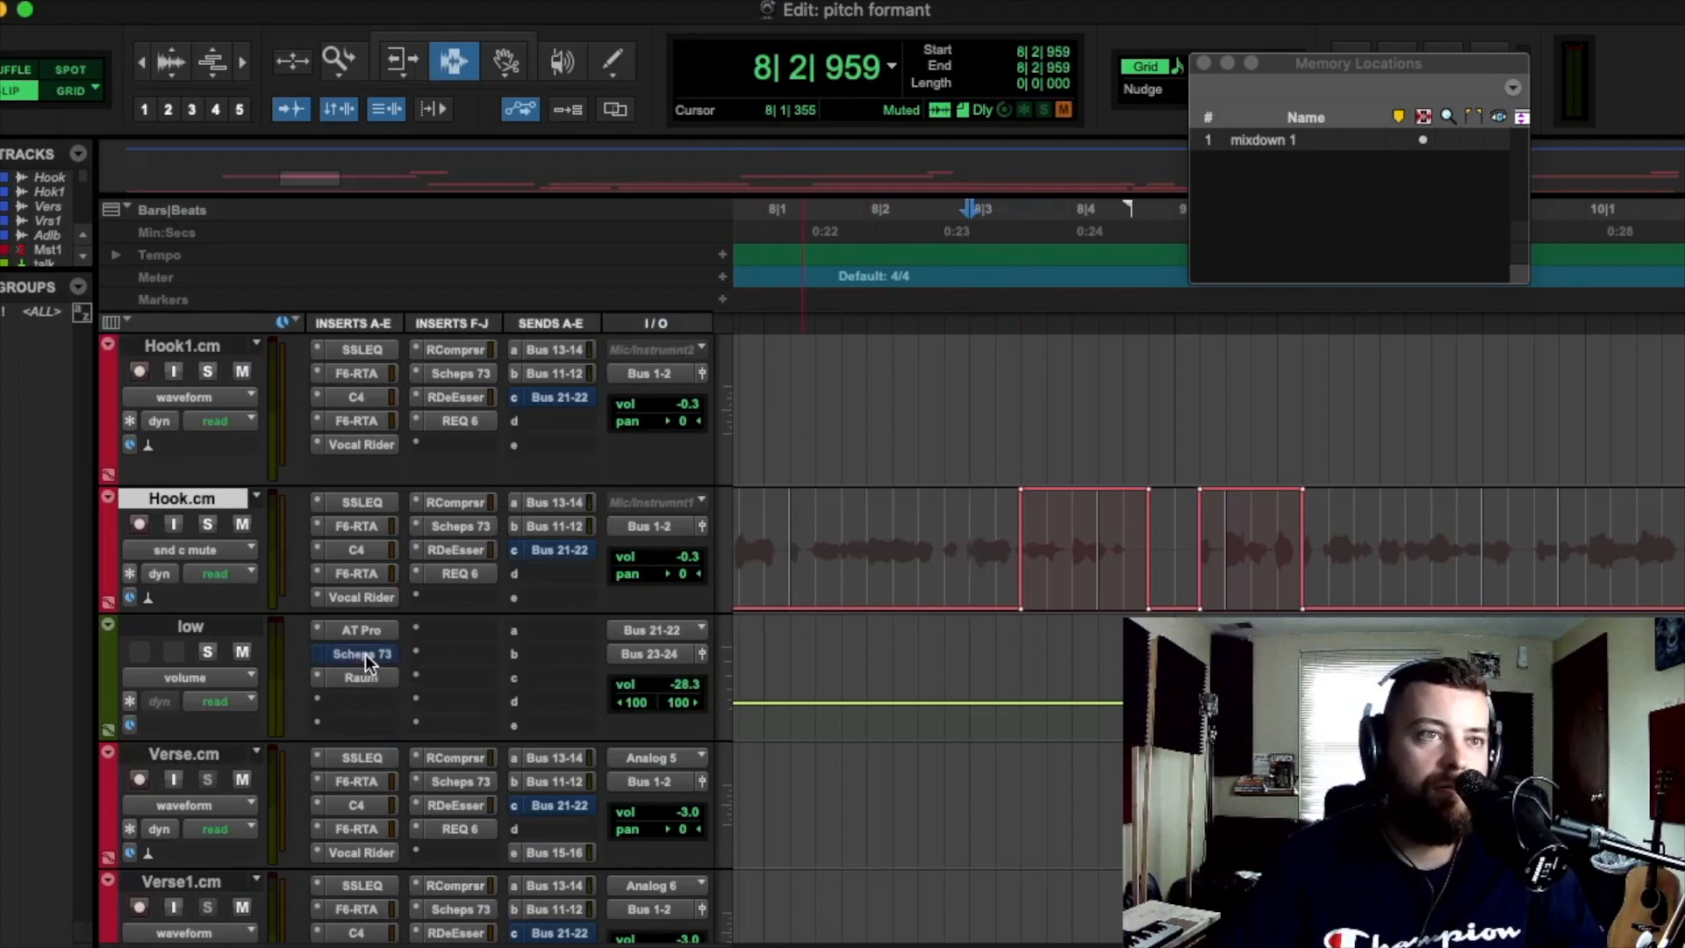
key("space")
key("space")
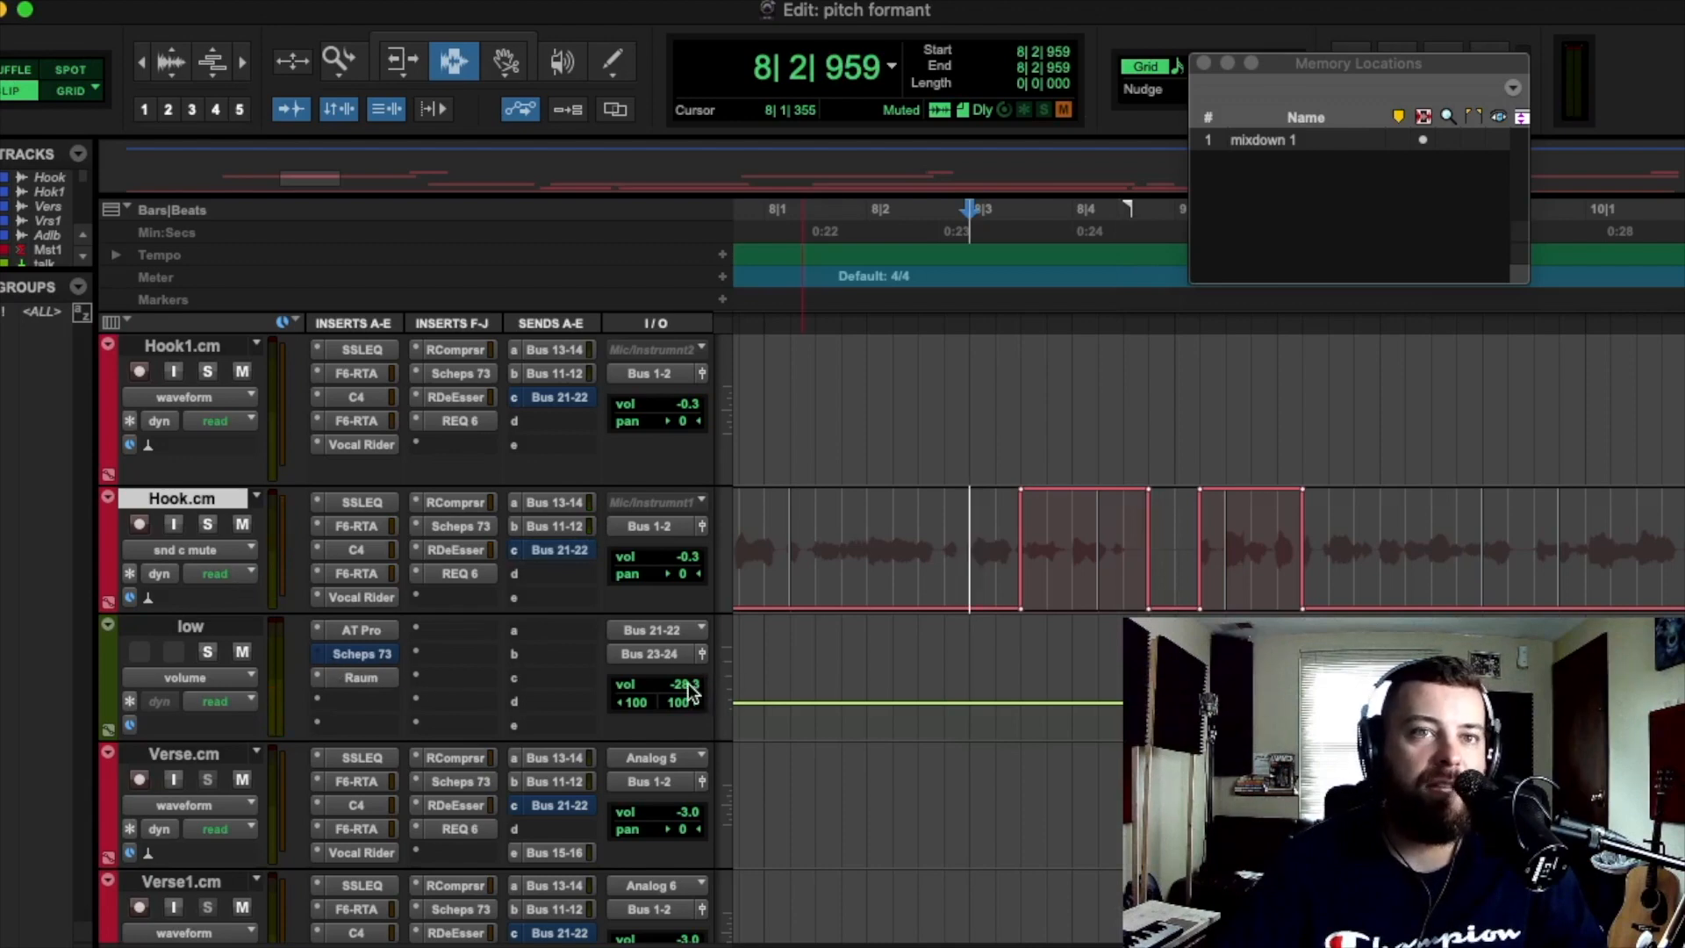
Raise the low track's volume to -25.0 while playing the hook.
left_click_drag(687, 688, 688, 672)
key("space")
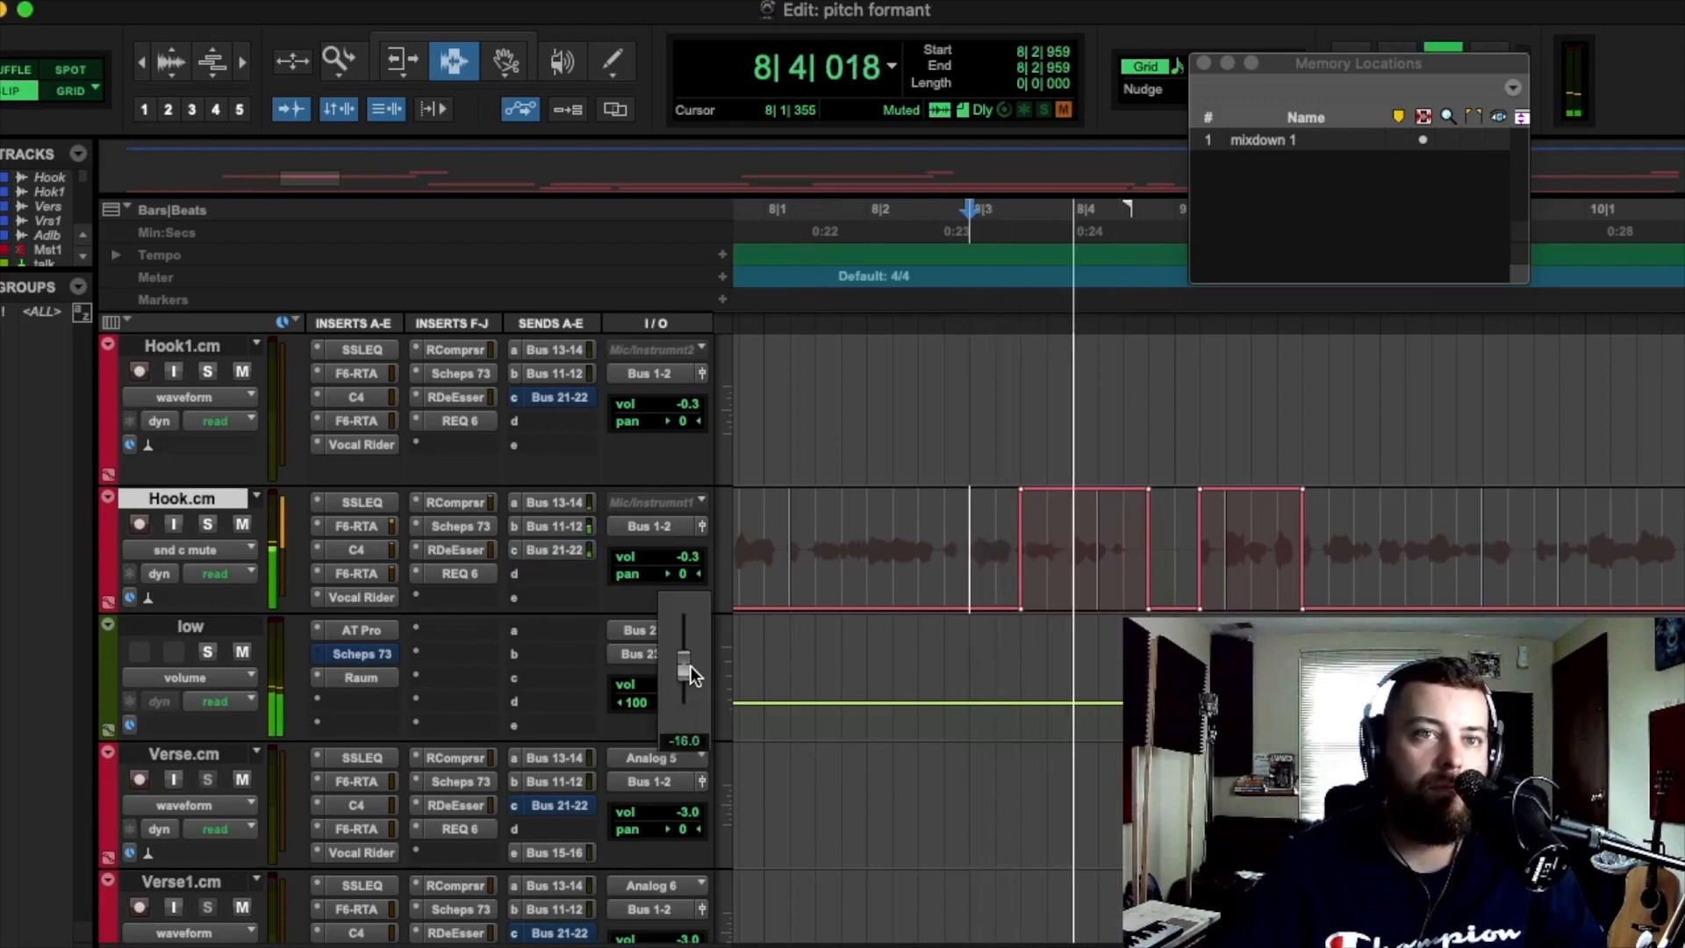
key("space")
left_click_drag(691, 675, 690, 706)
key("space")
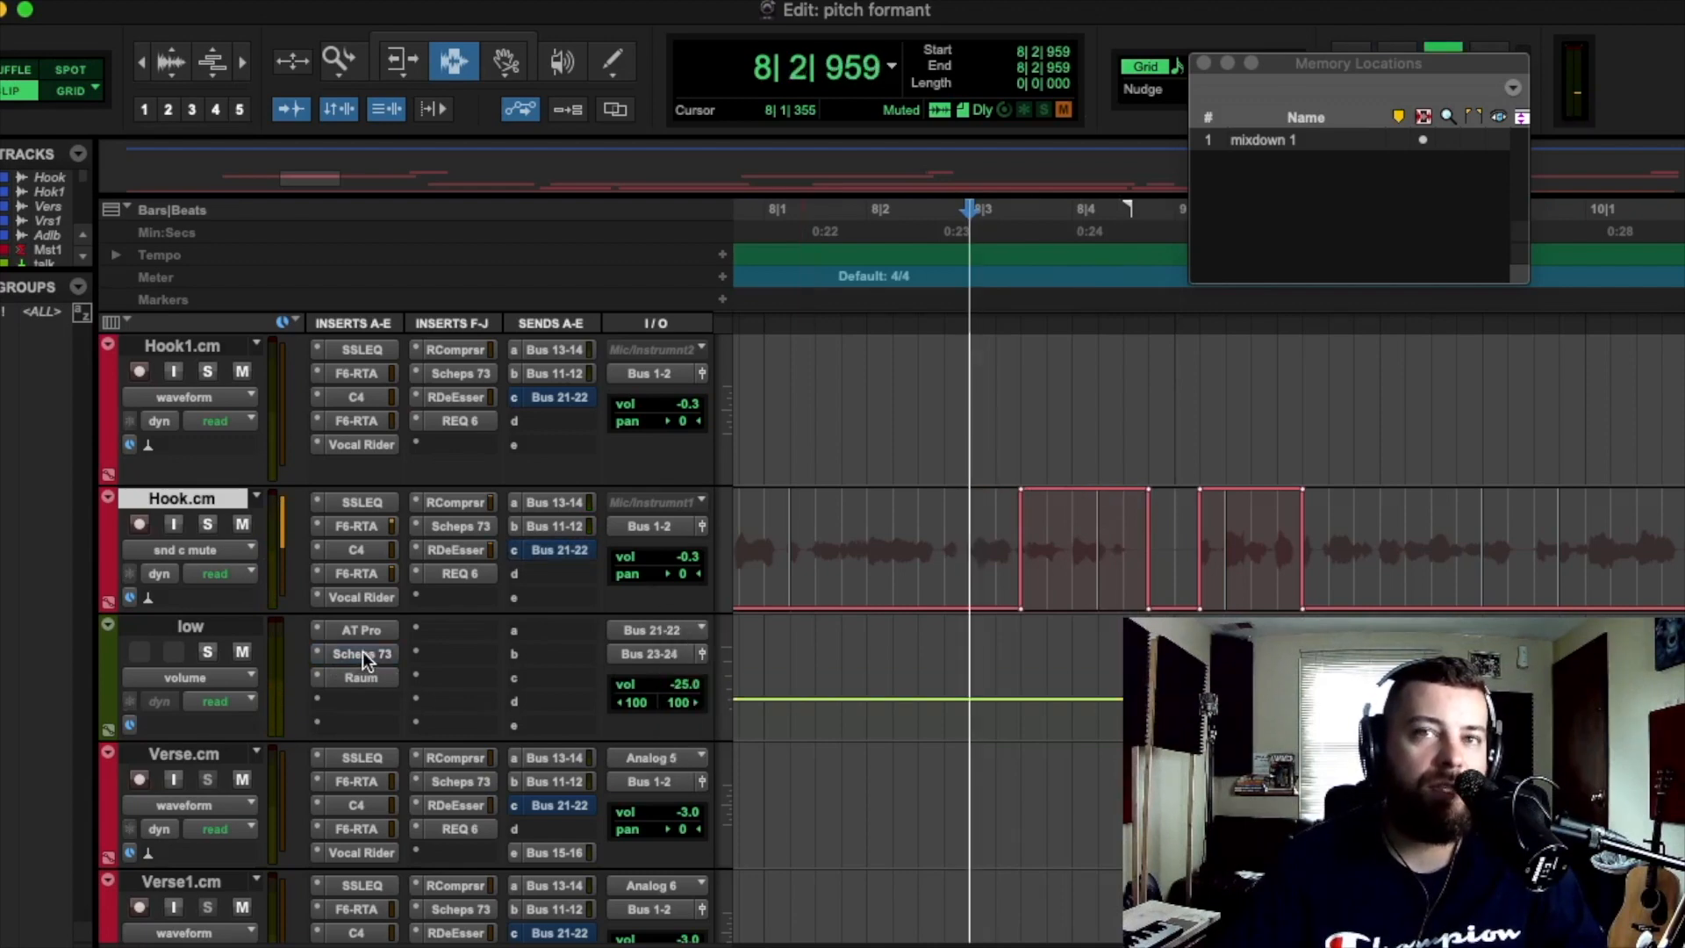
Re-enable Scheps 73 on the low track and set the track's volume to -28.1 while playing the hook.
key("space")
key("space")
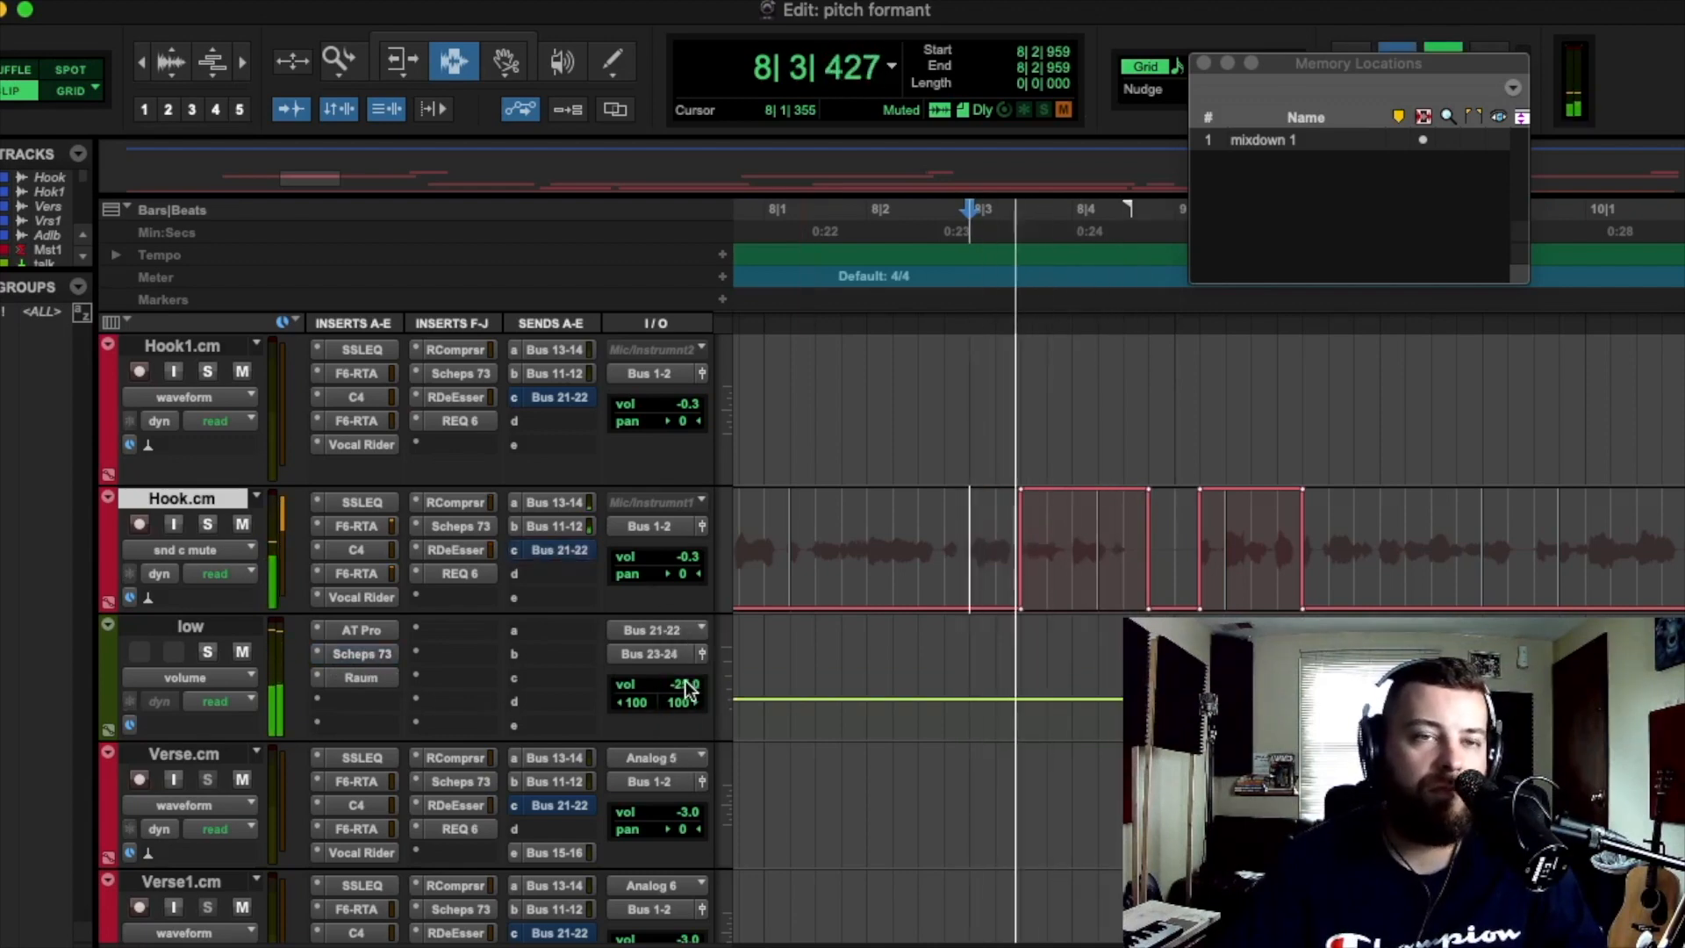
key("space")
left_click(686, 685)
left_click_drag(687, 689, 682, 728)
key("space")
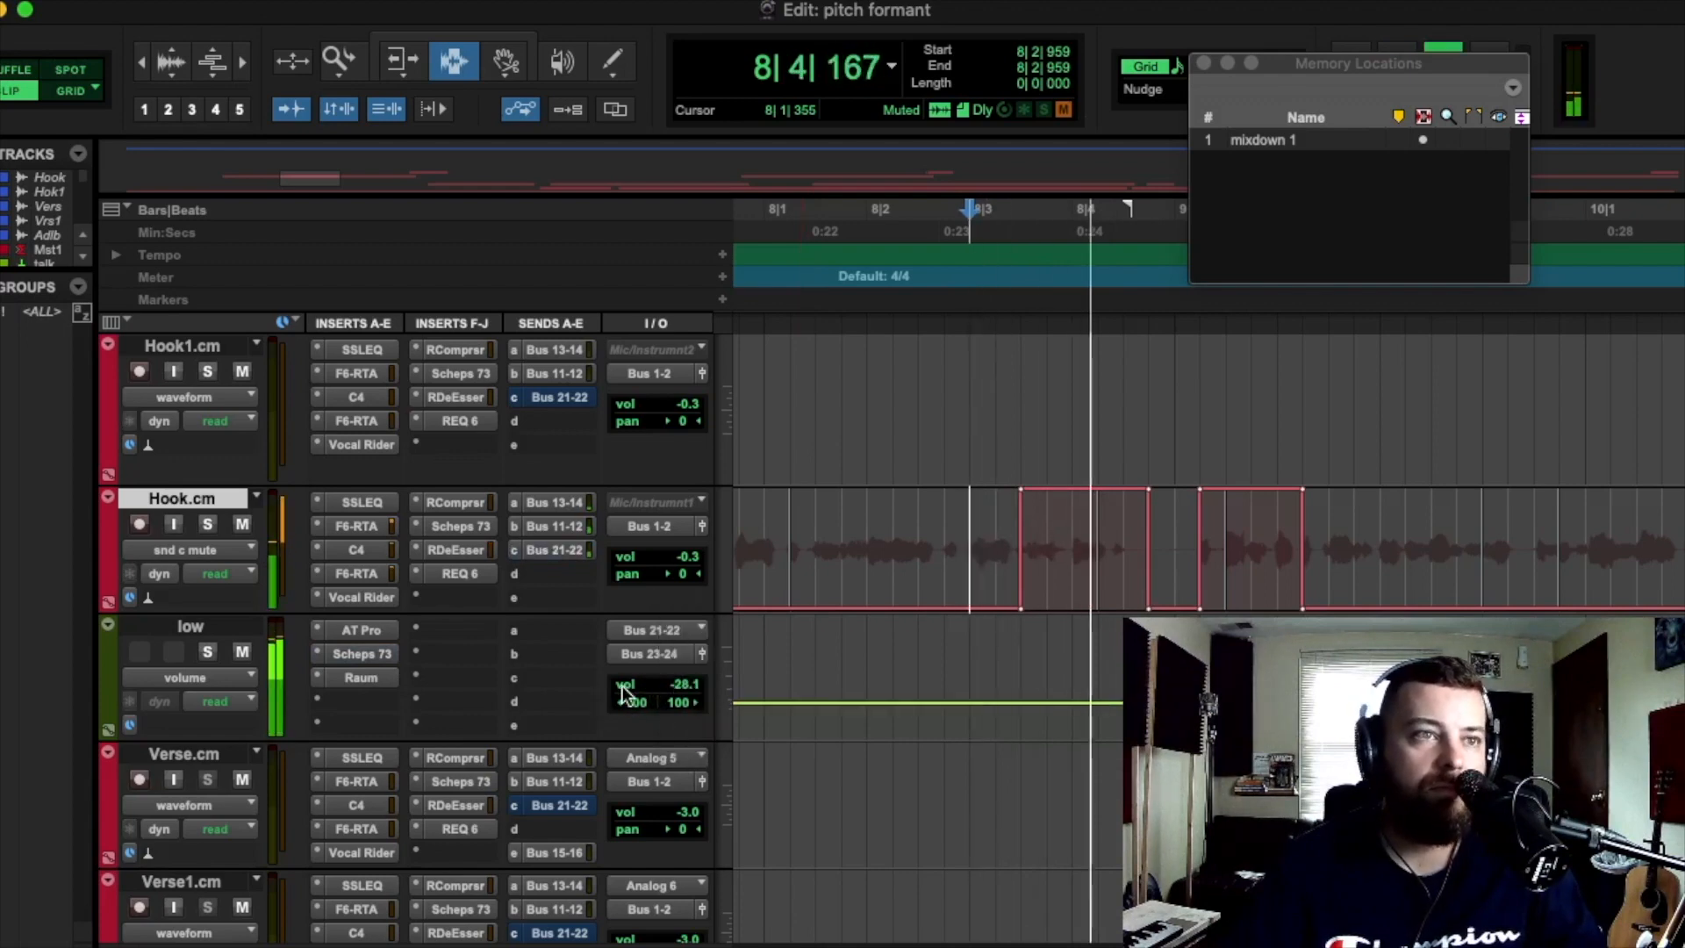
key("space")
Open the Raum reverb on the low track and move its window clear of the track controls.
left_click(360, 677)
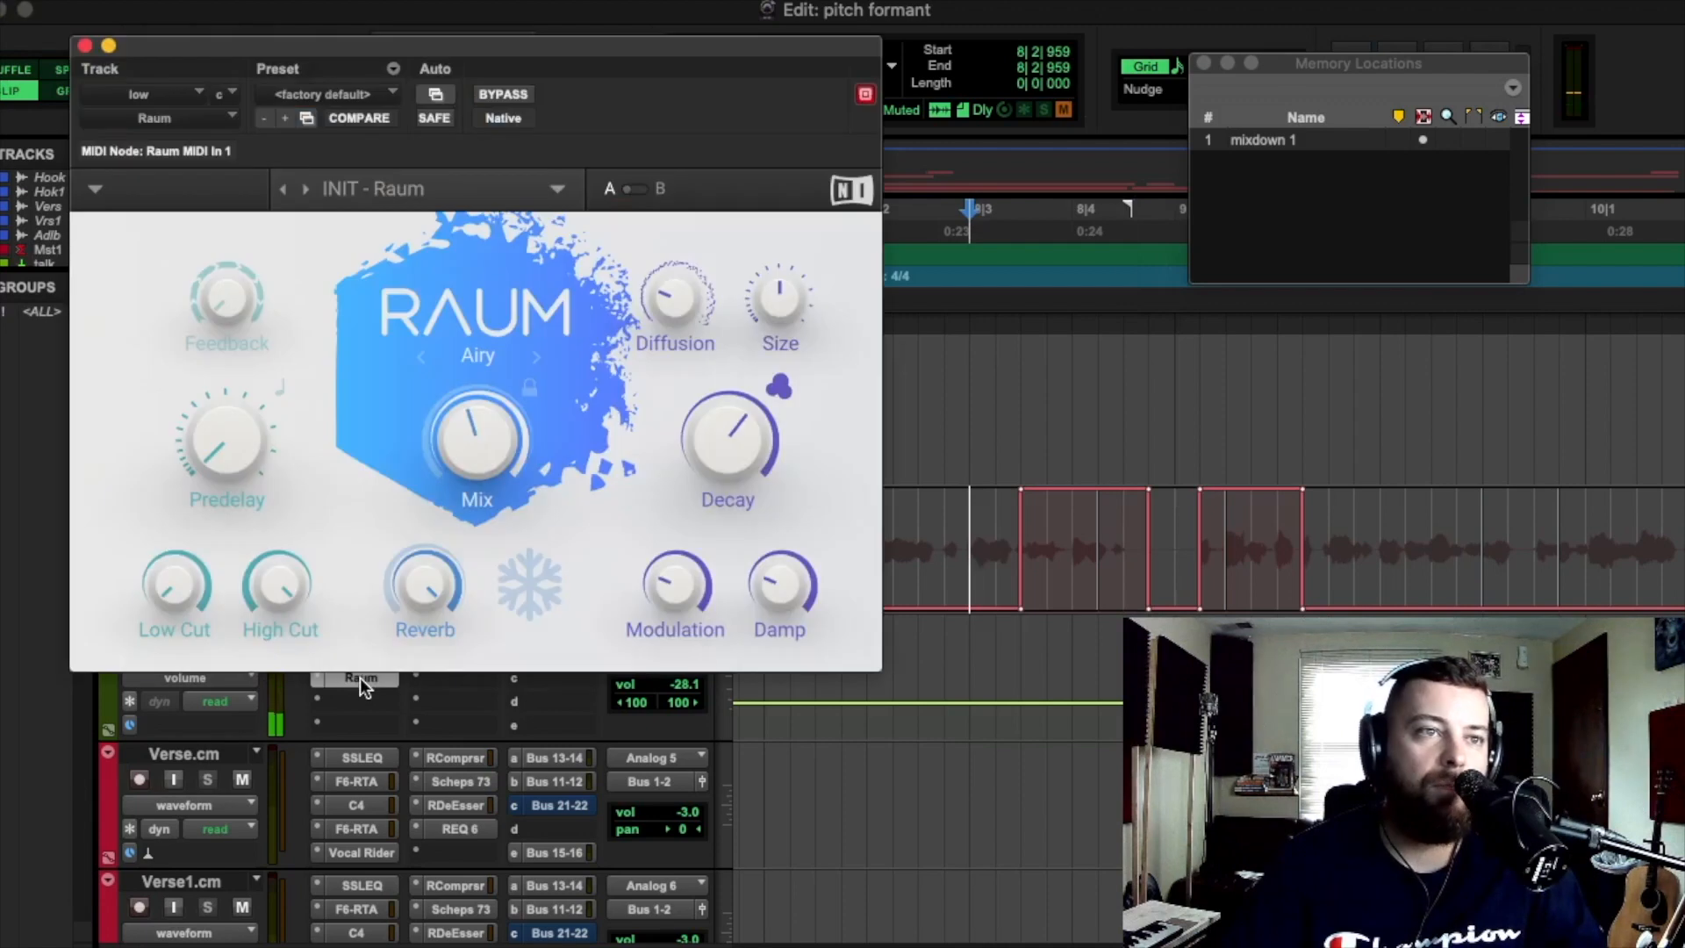
left_click_drag(555, 45, 770, 58)
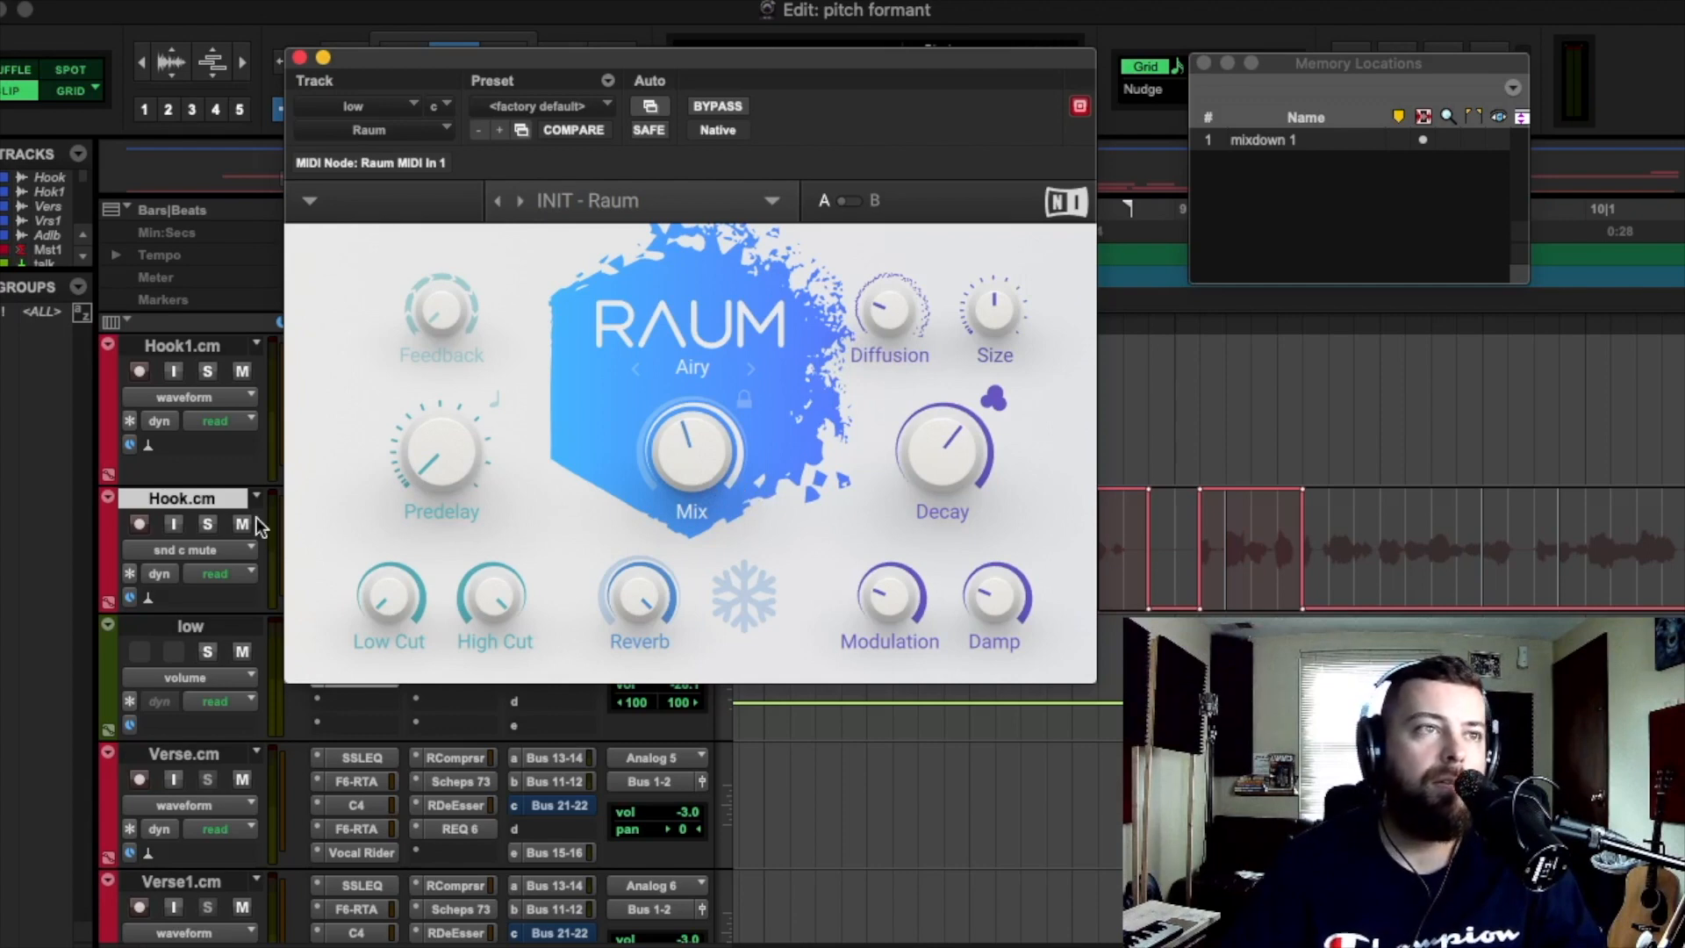
left_click_drag(393, 49, 702, 69)
Mute the Beat track and play the hook vocals without it.
scroll(268, 590, "up", 10)
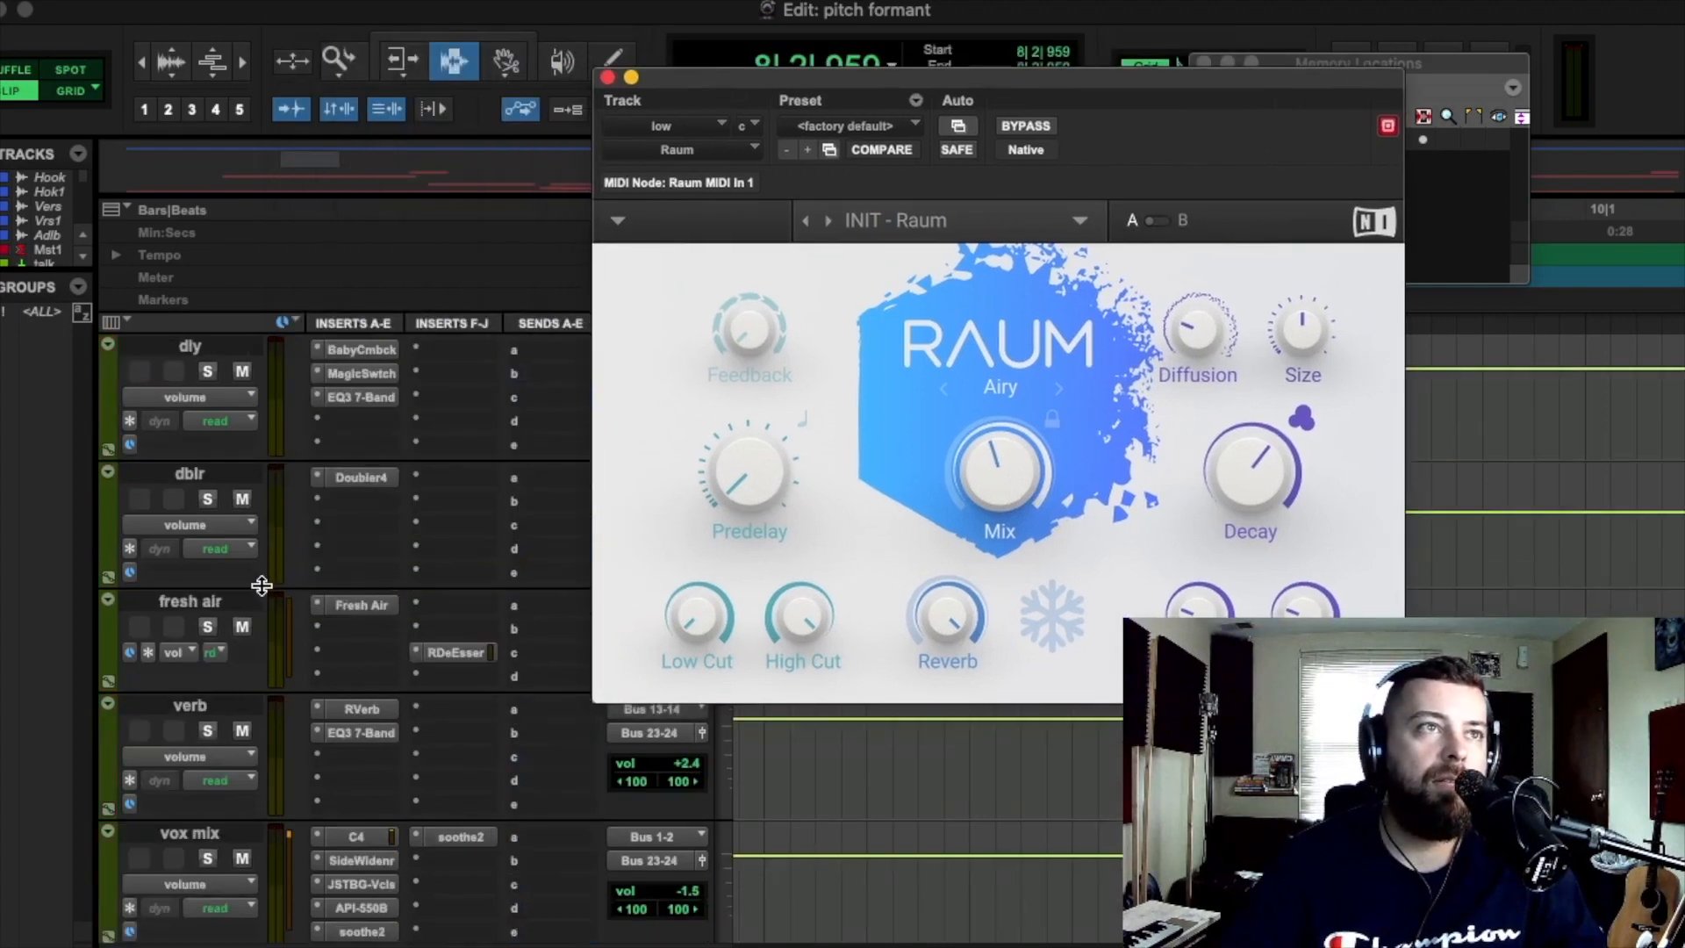
left_click(242, 719)
key("space")
scroll(292, 702, "down", 3)
scroll(292, 702, "down", 7)
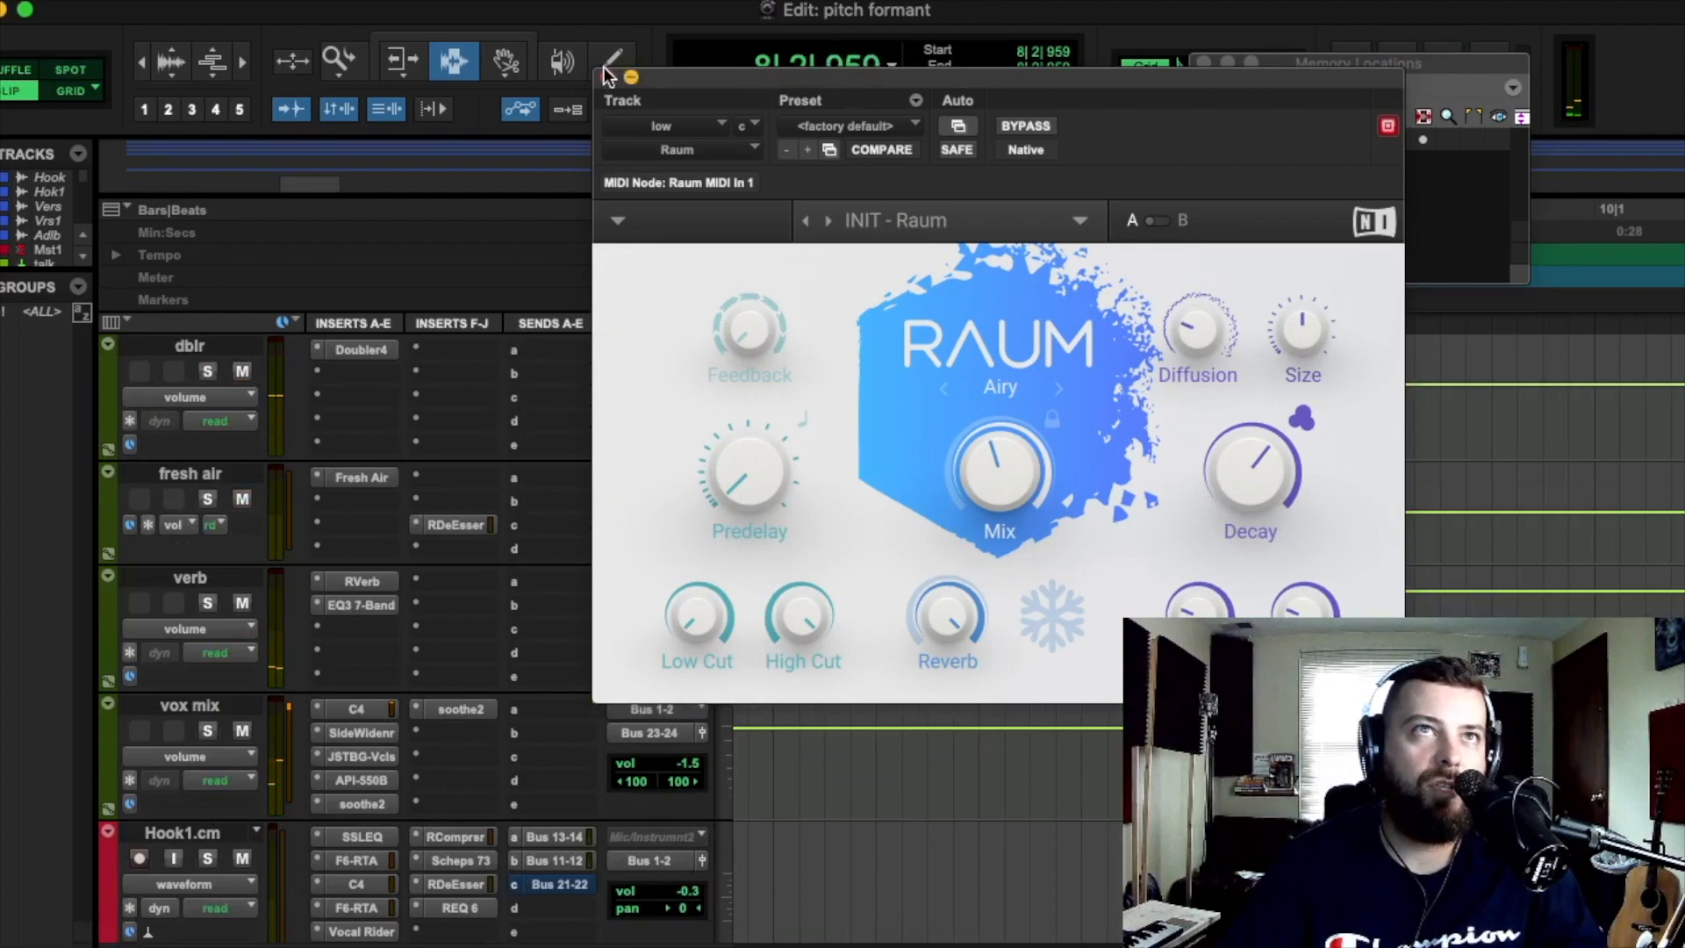
Review the Mix, Decay and High Cut settings of Raum and close the plug-in.
left_click(1028, 465)
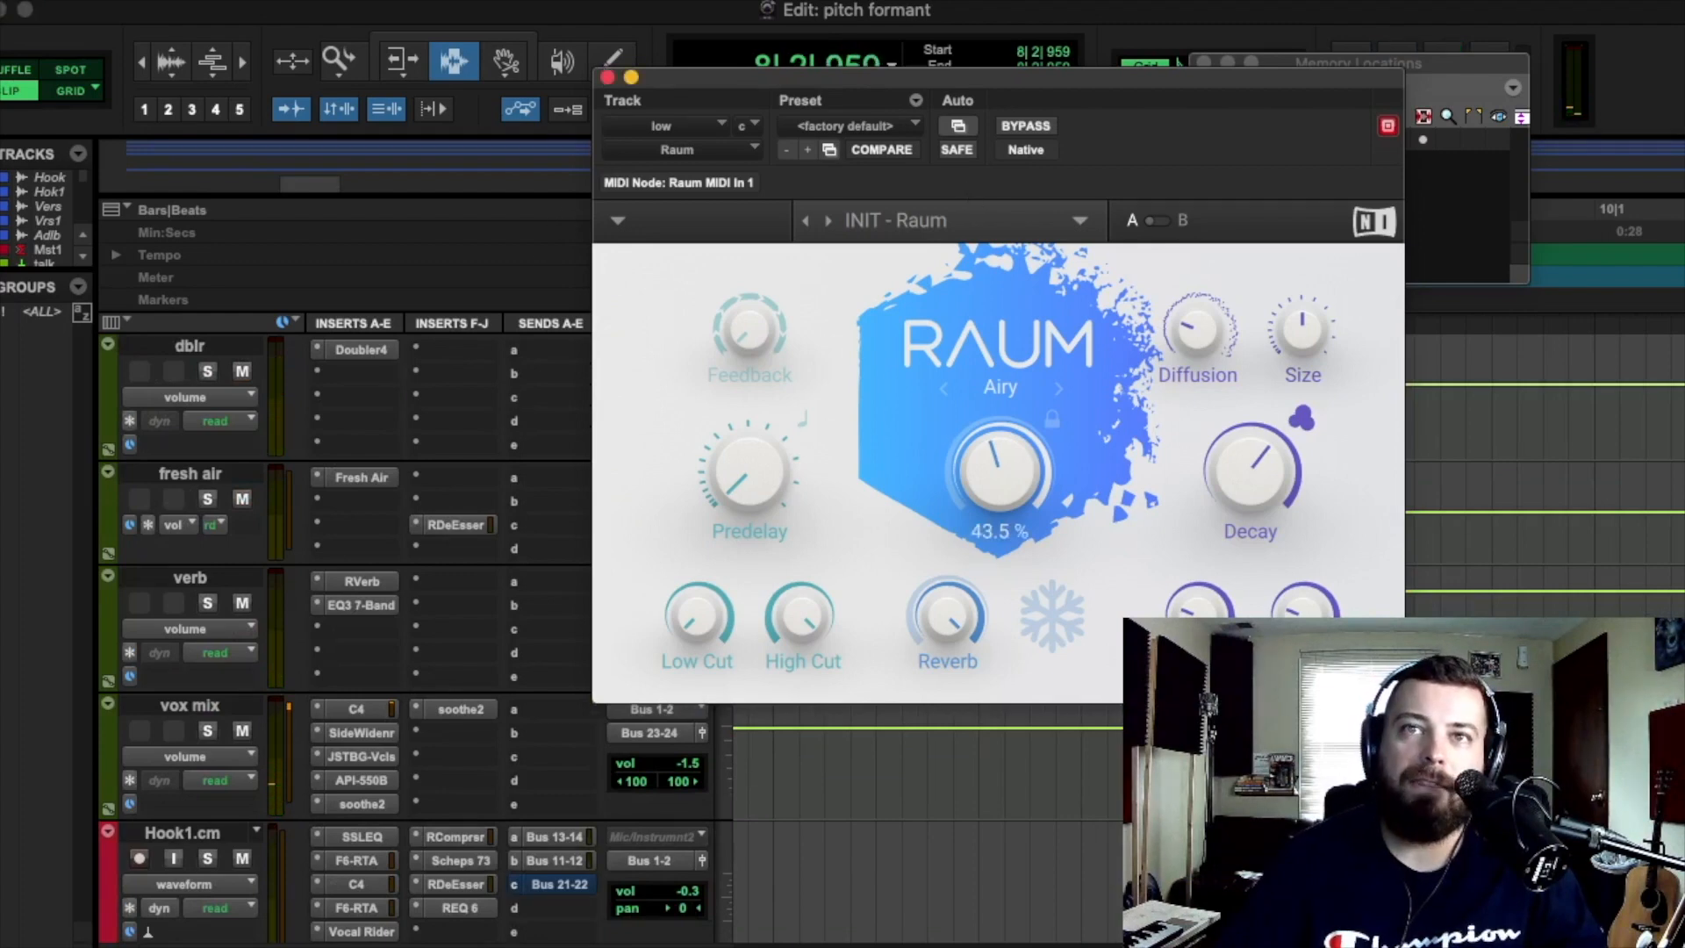
left_click(1213, 468)
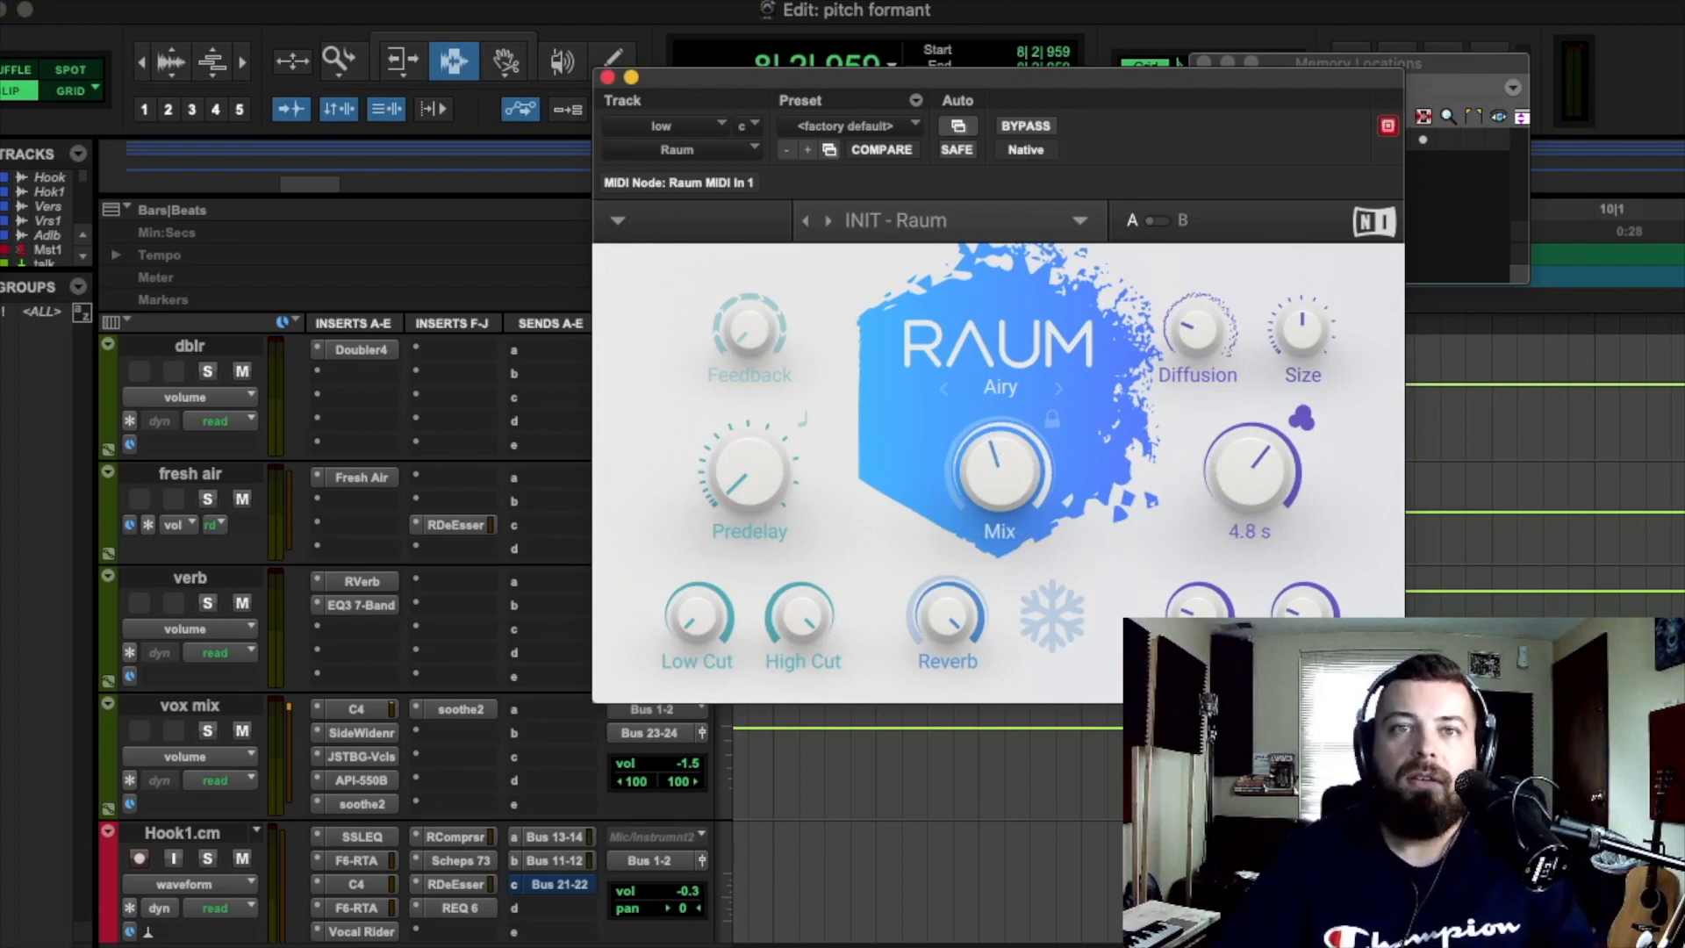
mouse_move(801, 618)
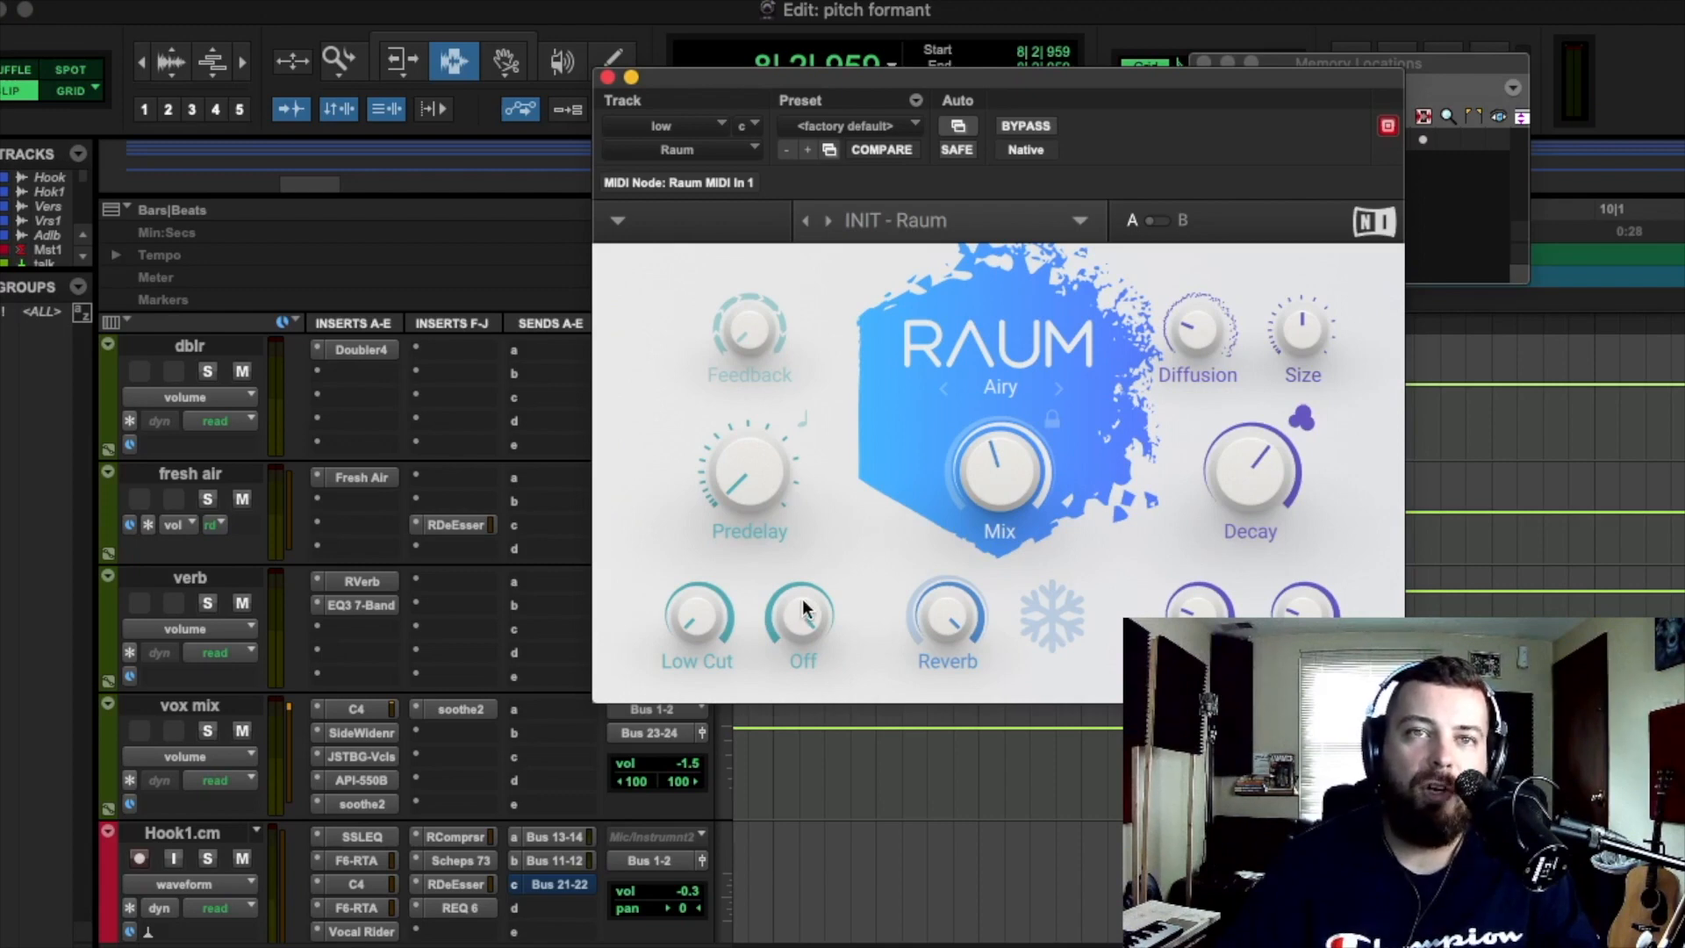
left_click_drag(813, 616, 812, 614)
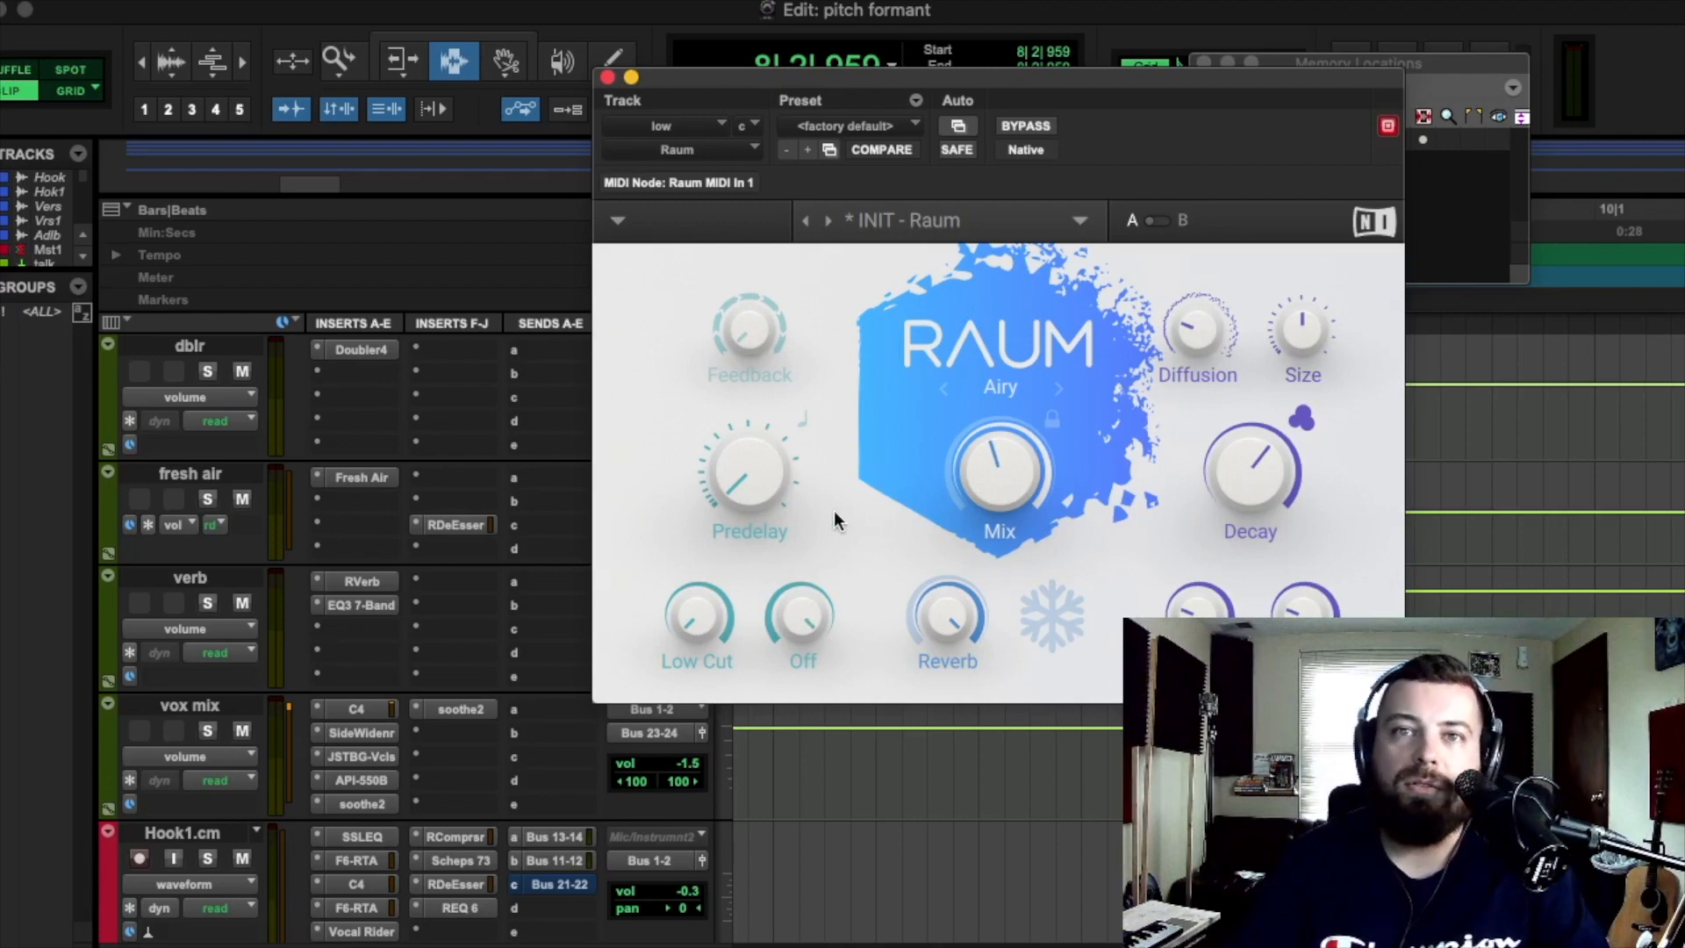
left_click(606, 79)
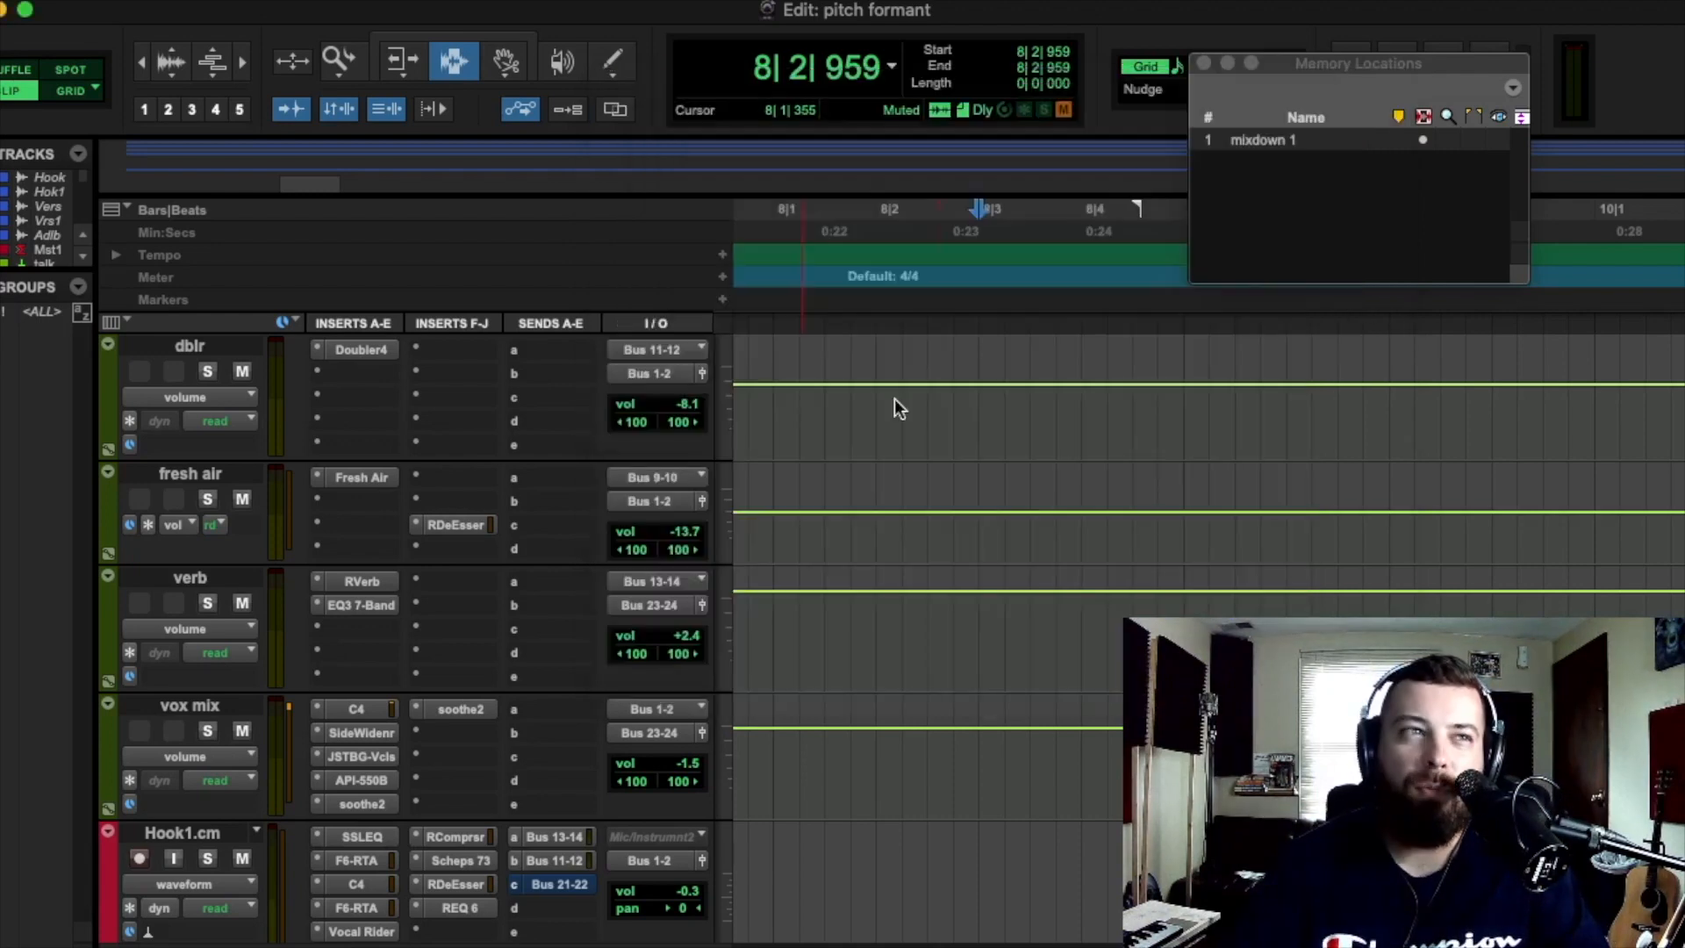
Play the hook and lower the low track's volume to -30.0.
scroll(948, 703, "down", 4)
scroll(950, 704, "down", 1)
key("space")
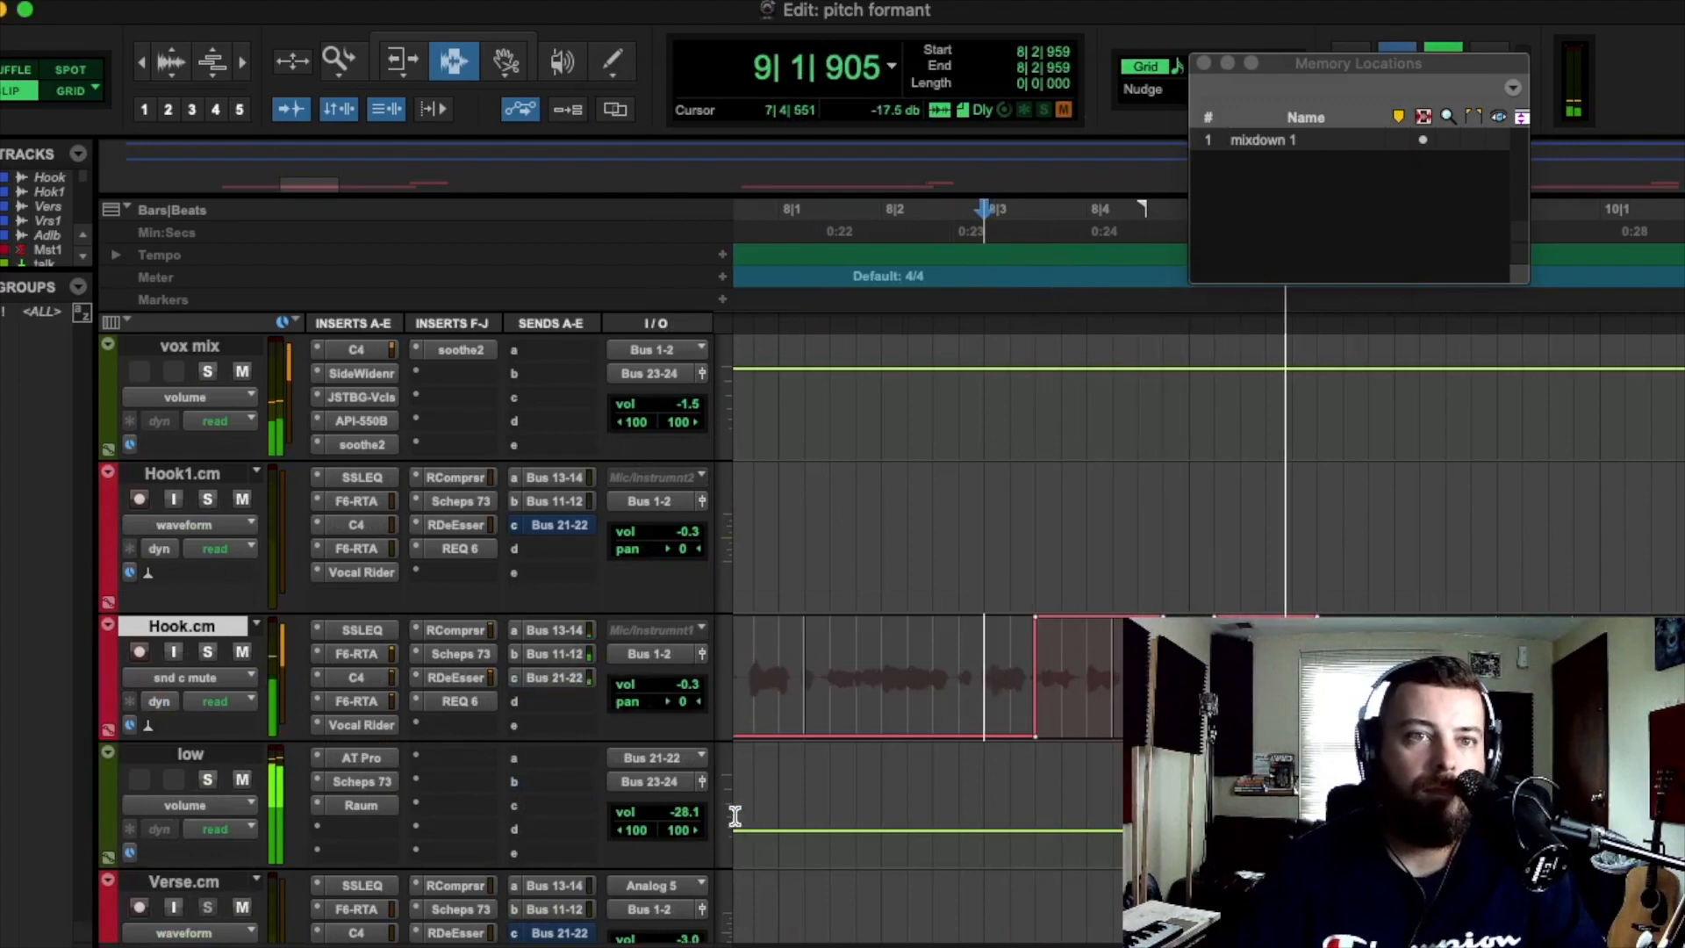
key("space")
left_click(685, 812)
left_click_drag(686, 814, 688, 830)
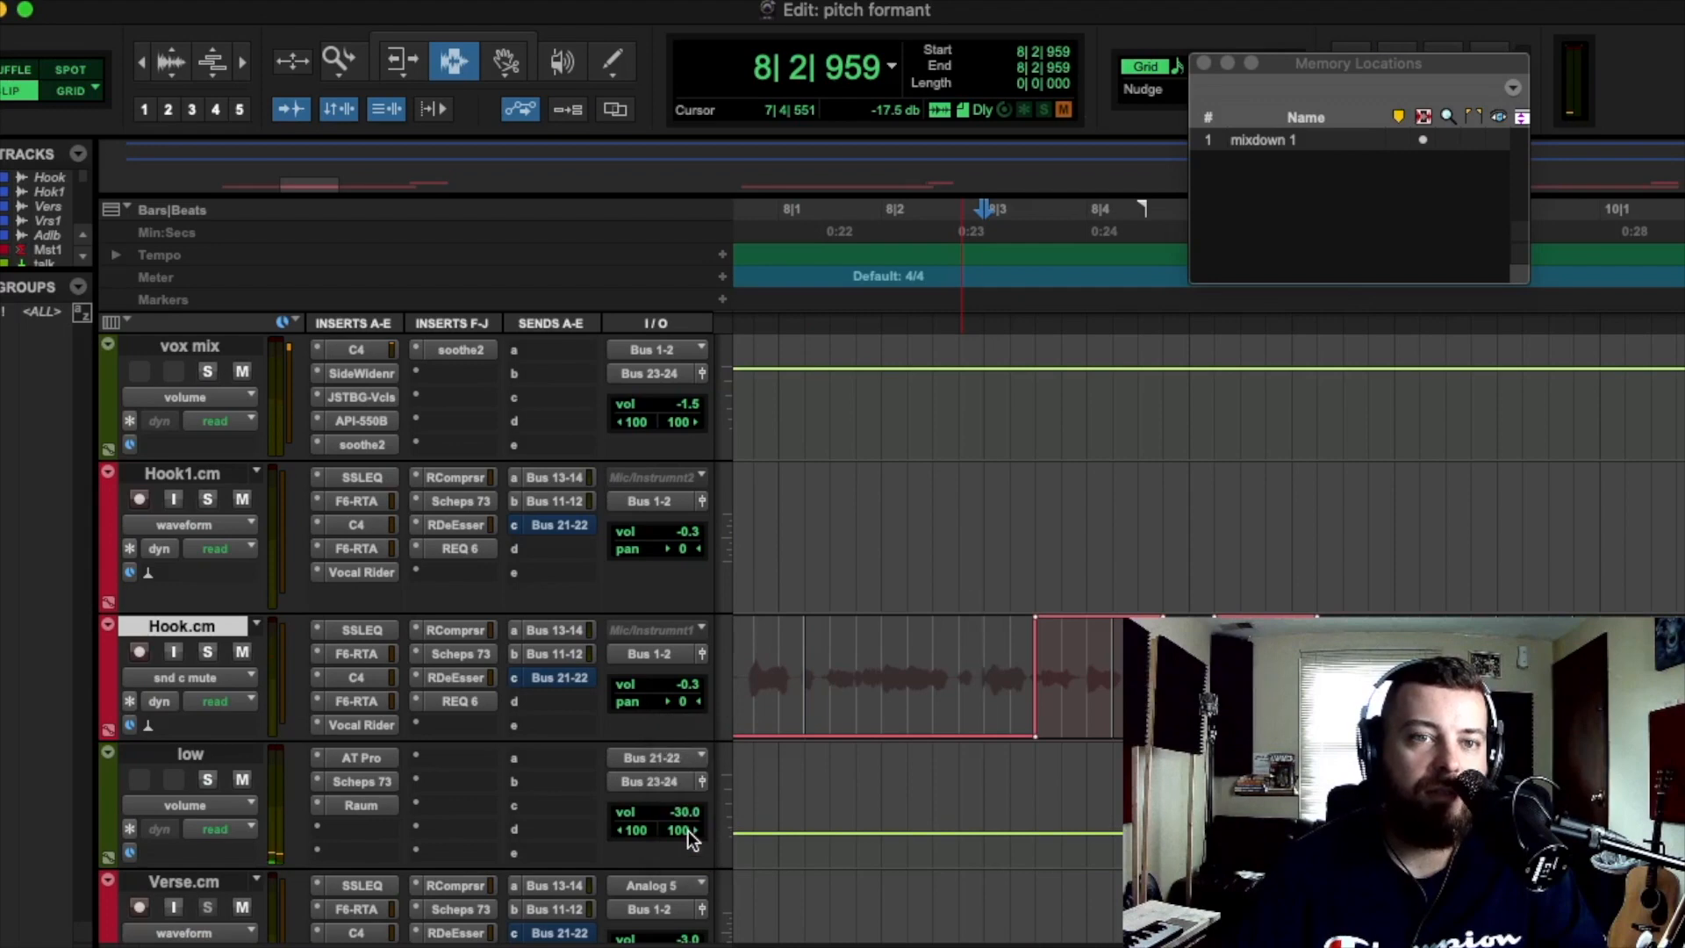
Unmute the Beat track and play the hook again together with the beat.
key("space")
scroll(304, 576, "up", 5)
scroll(304, 577, "up", 2)
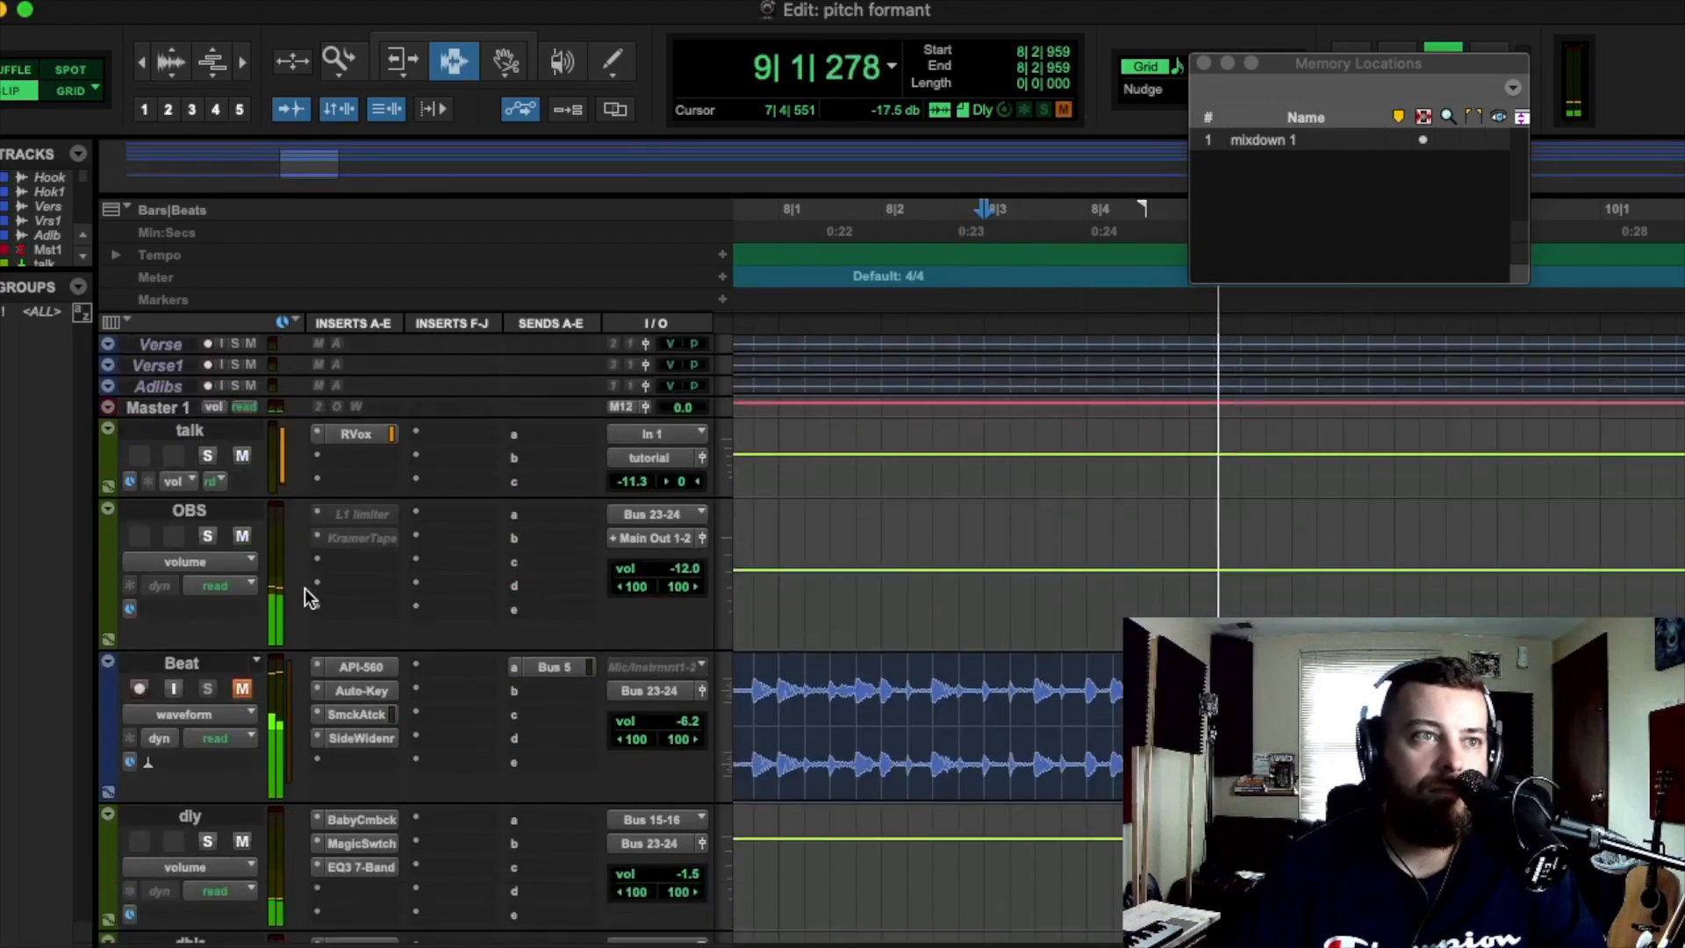
key("space")
key("space")
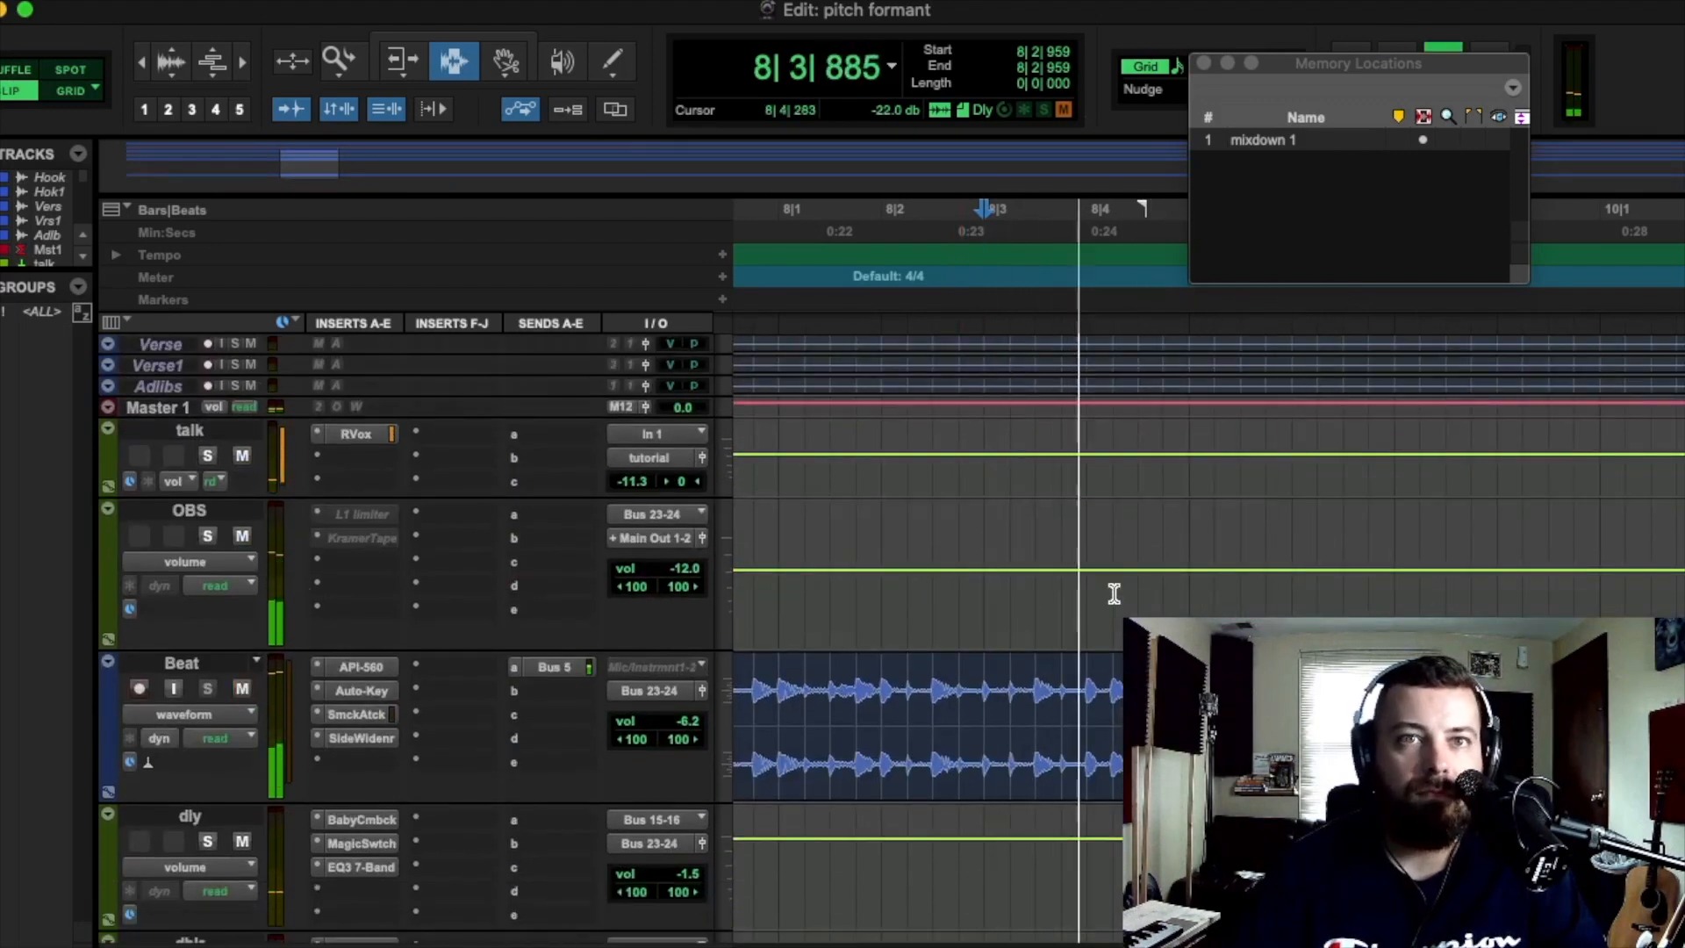
Look over the send c mute automation on the Hook.cm track across the first hook.
scroll(1063, 707, "down", 4)
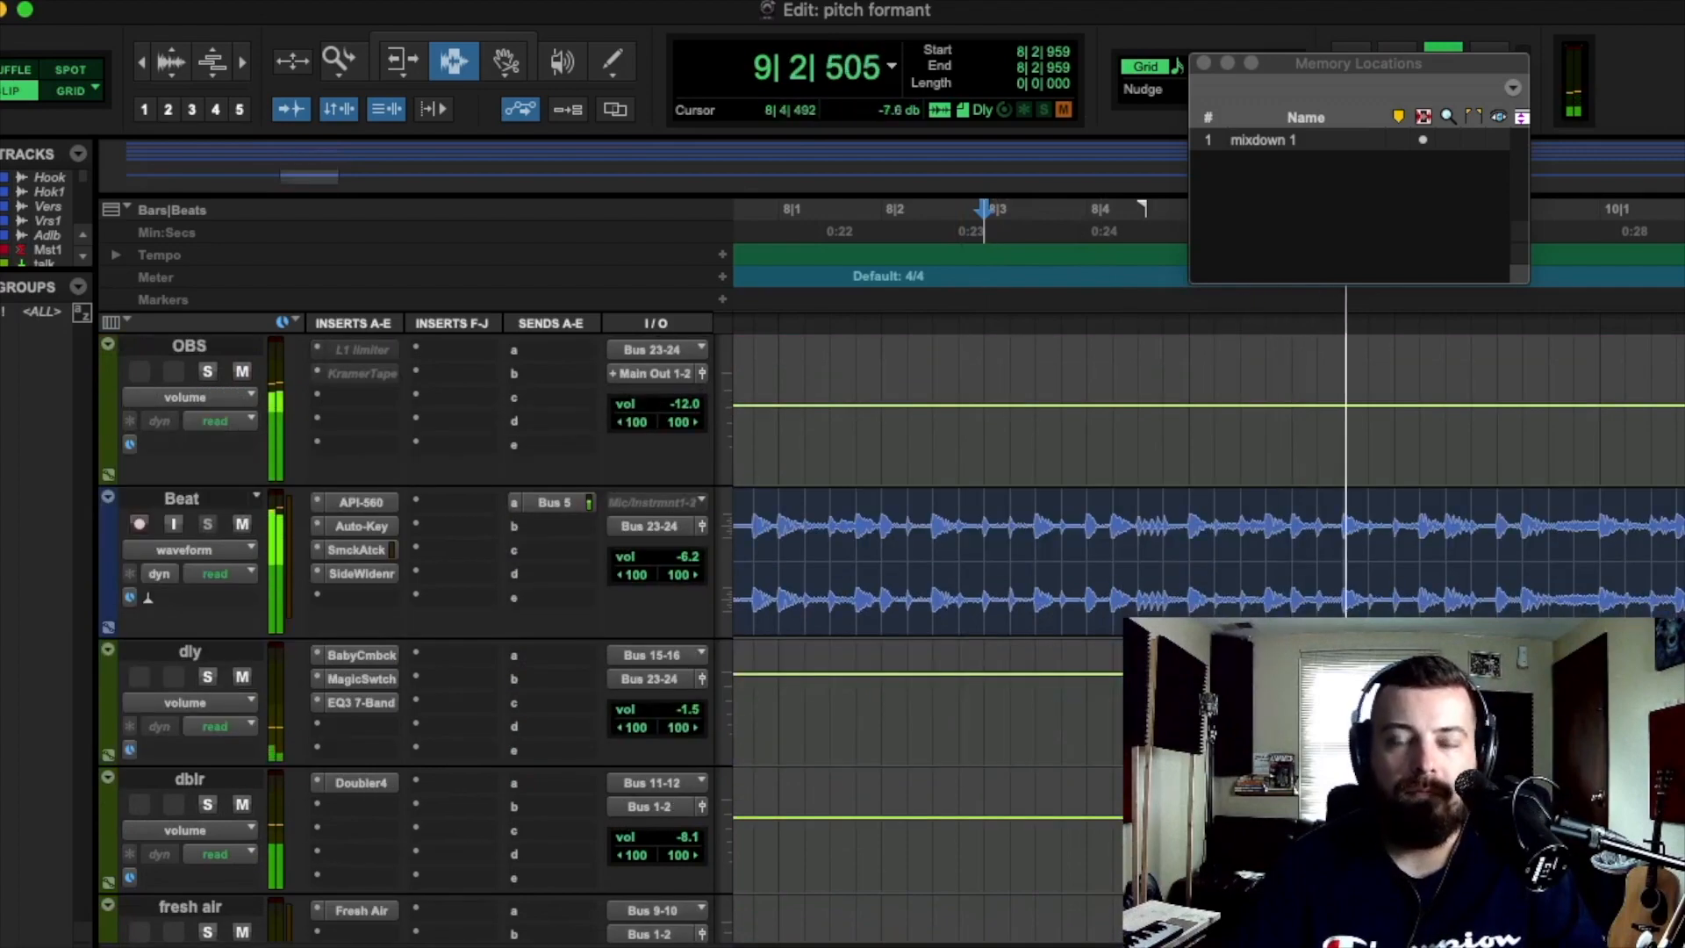
key("r")
key("r")
key("r")
key("r")
scroll(922, 644, "down", 10)
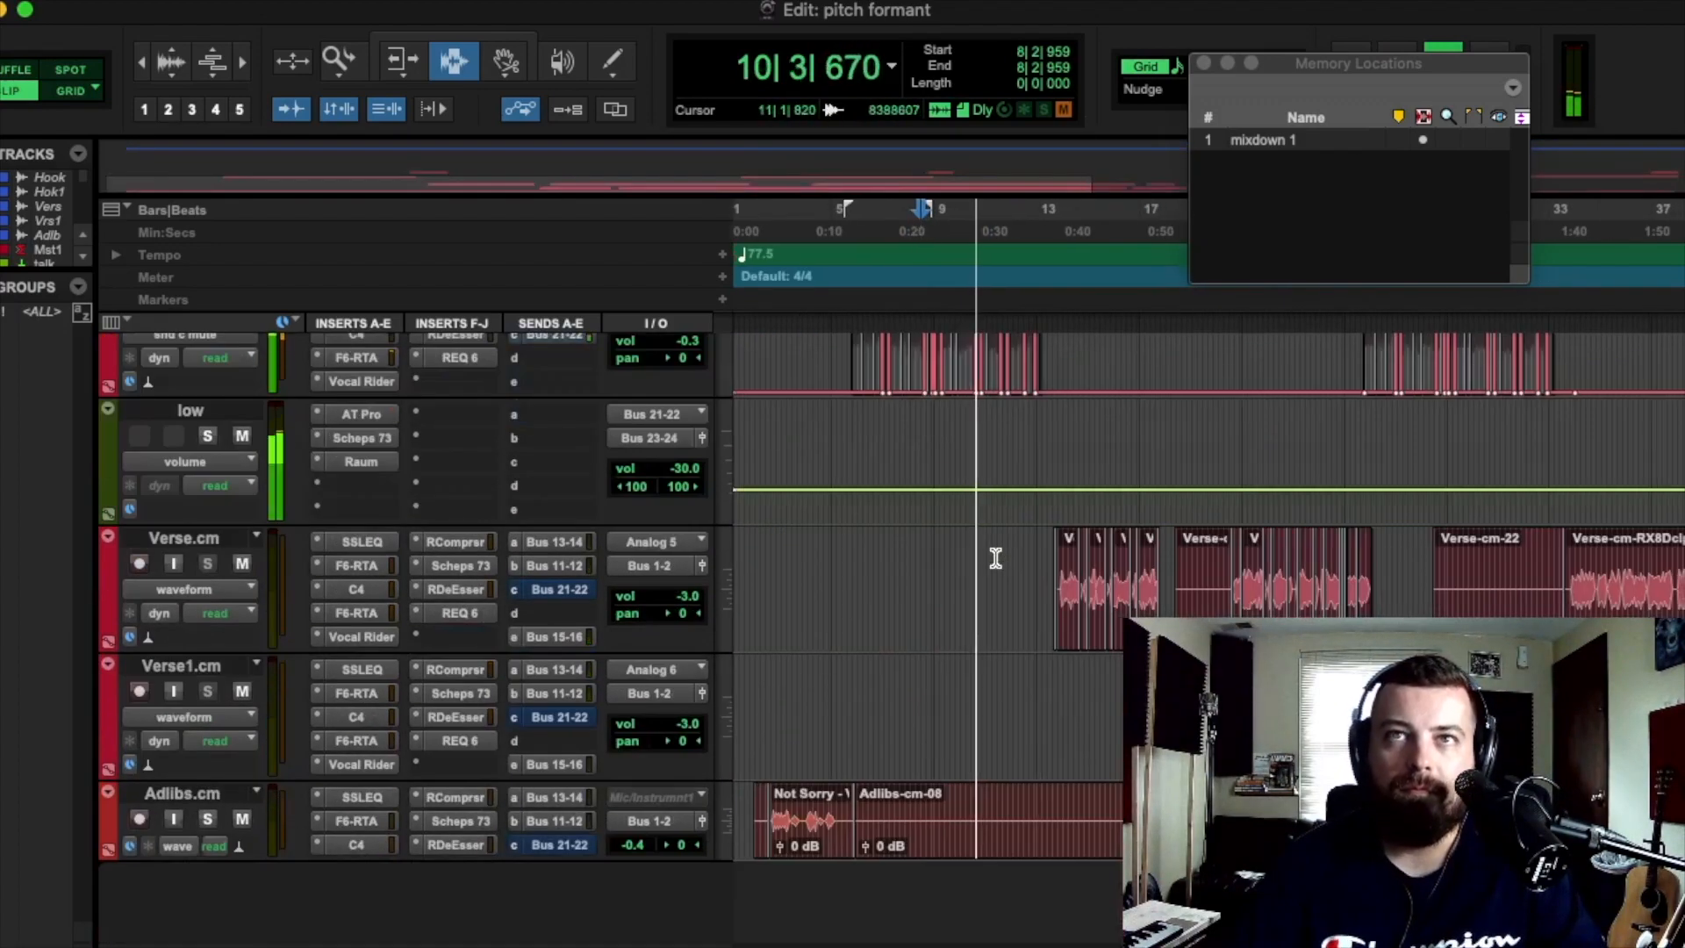
scroll(998, 557, "up", 3)
key("t")
key("t")
key("space")
scroll(952, 583, "left", 6)
scroll(1134, 610, "right", 1)
scroll(1133, 609, "right", 2)
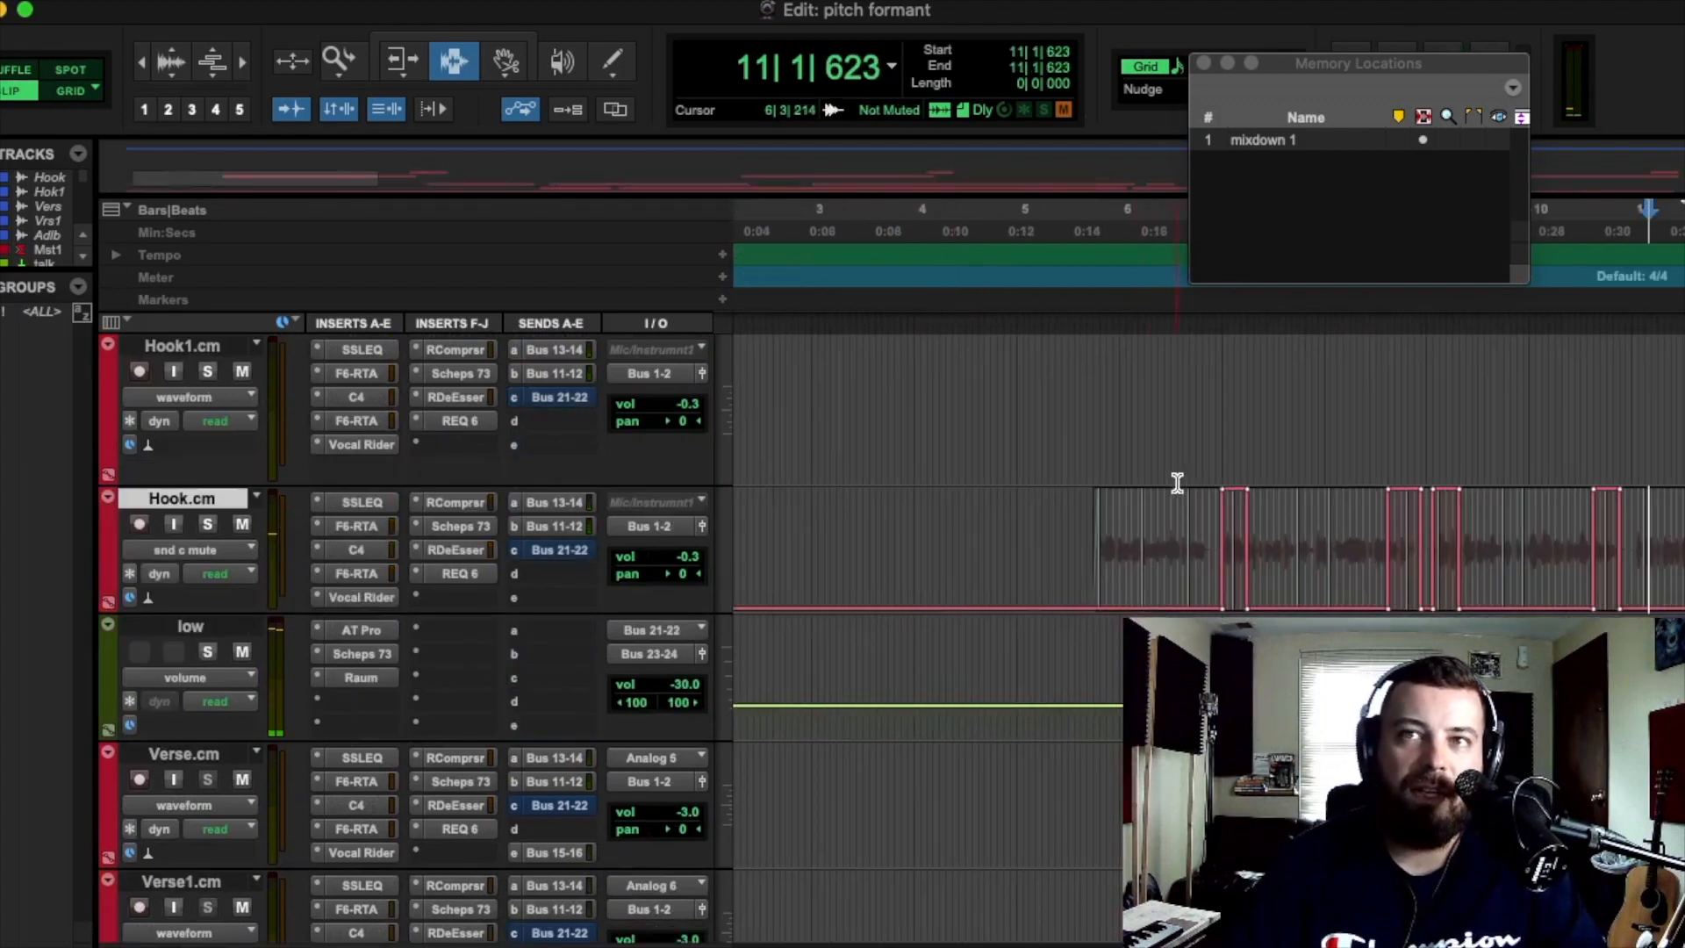
Play from 6|3|214 and select the first unmuted send section on Hook.cm, from 6|4|930 to 7|1|918.
left_click(1178, 481)
key("space")
left_click(1264, 524)
key("t")
key("t")
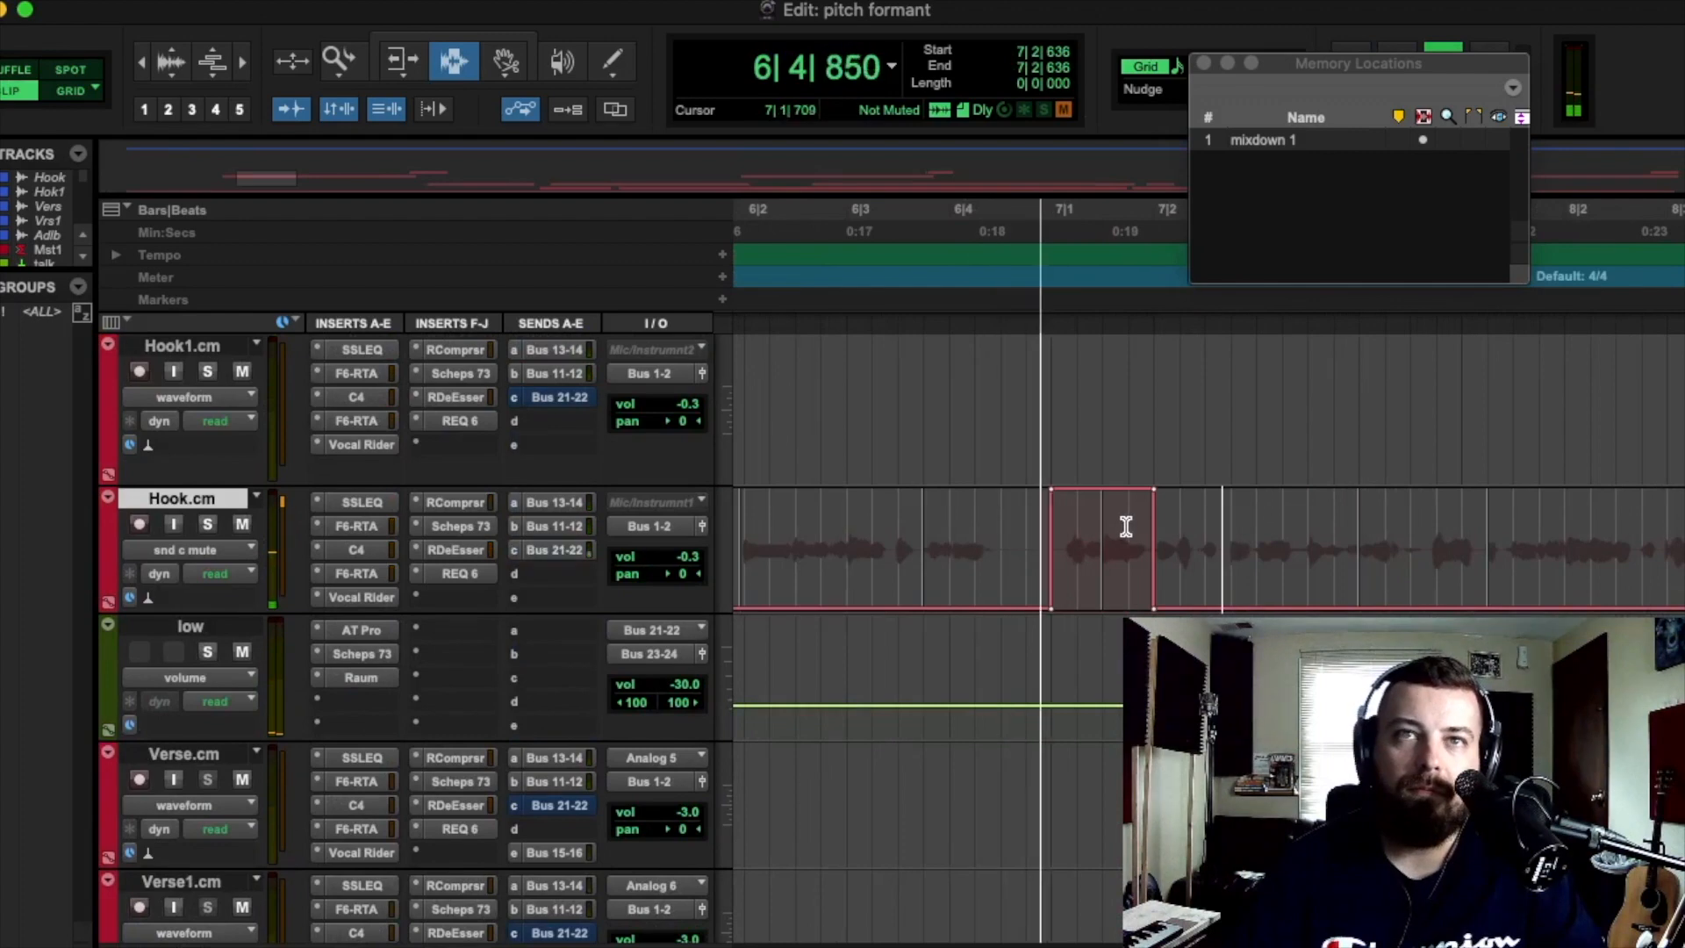
key("space")
left_click_drag(1057, 525, 1039, 557)
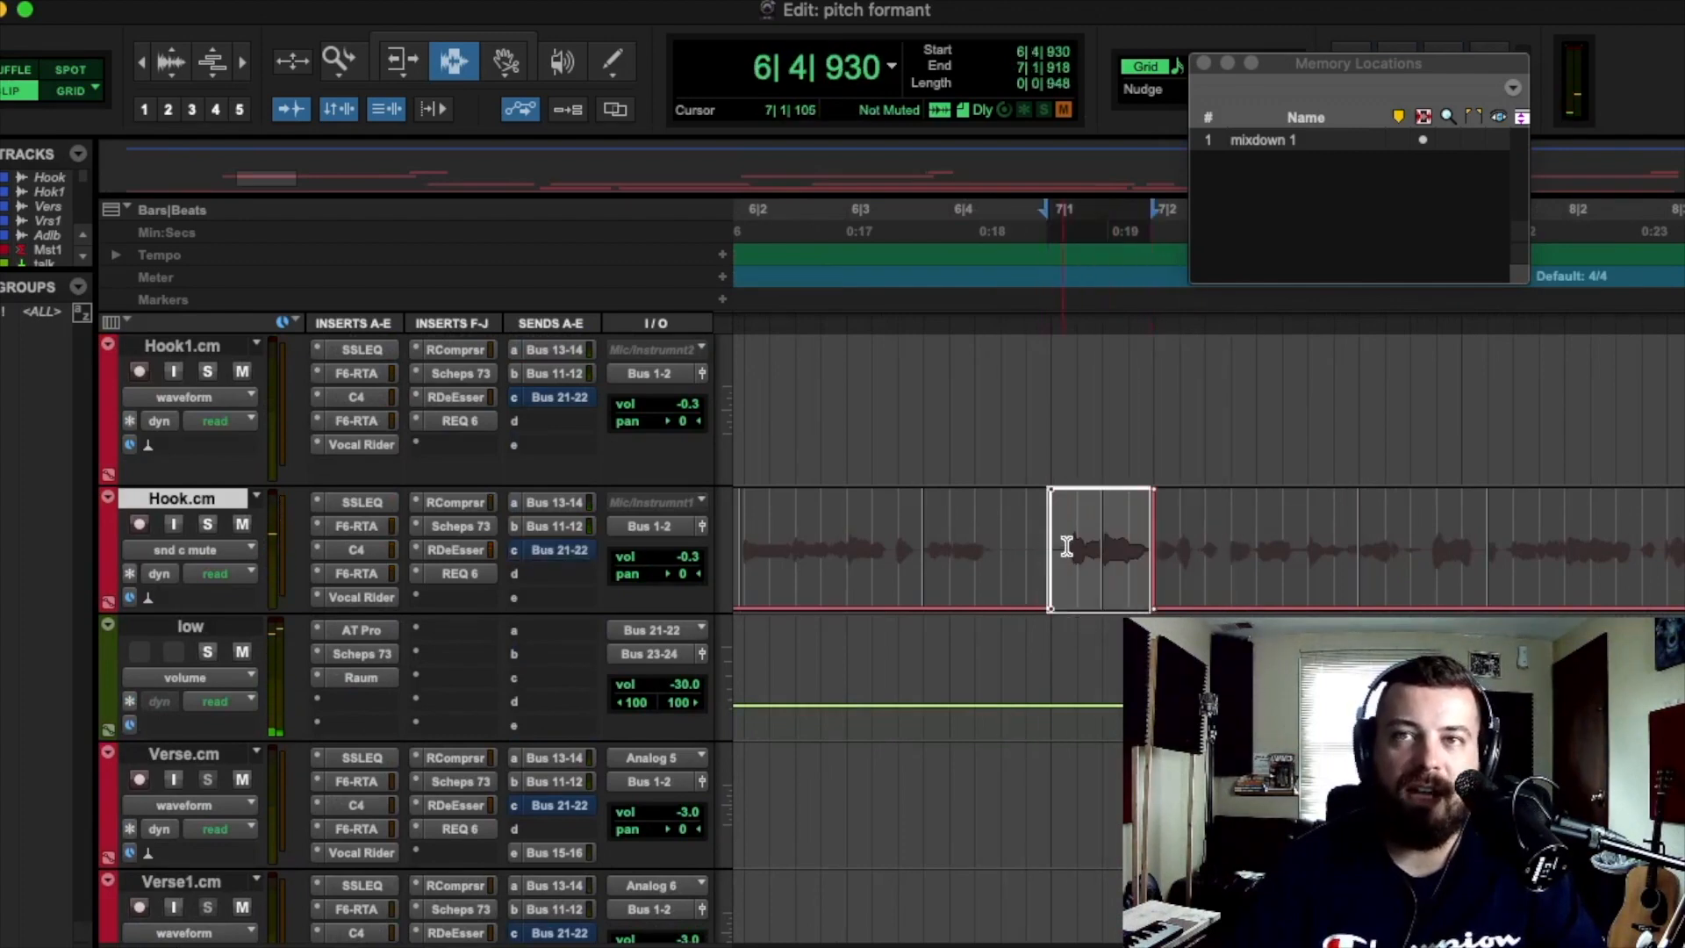
Play the hook from 6|4|757 and again from 8|4|911 to hear the low effect on the unmuted send sections.
left_click(1030, 516)
key("space")
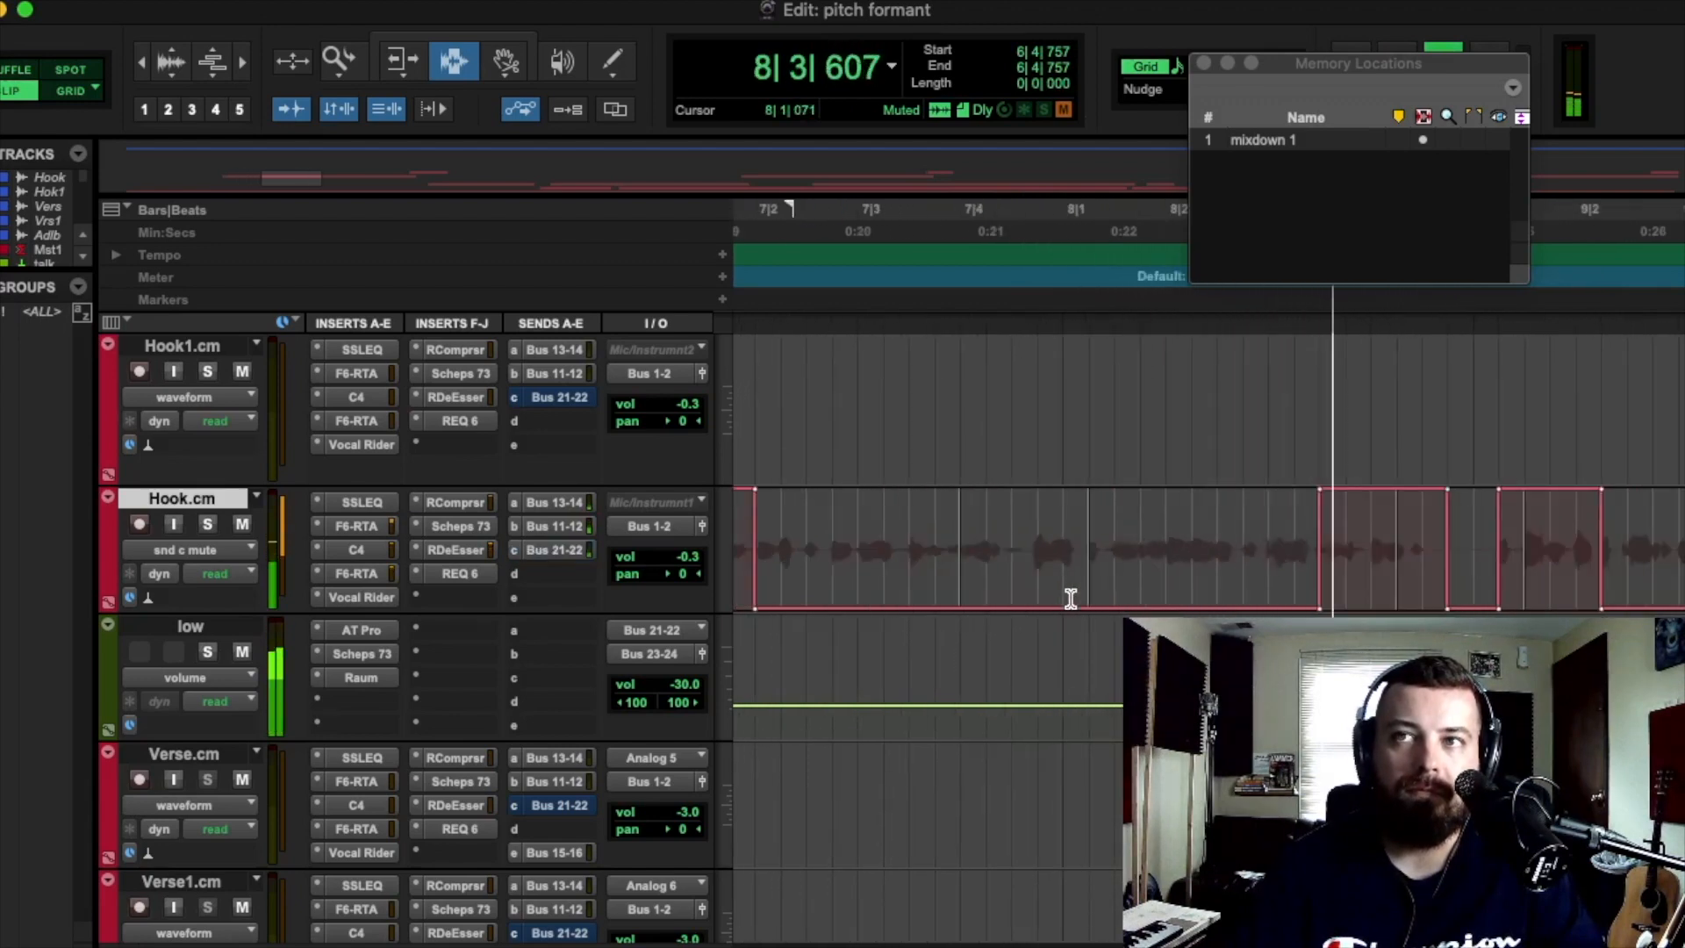
key("space")
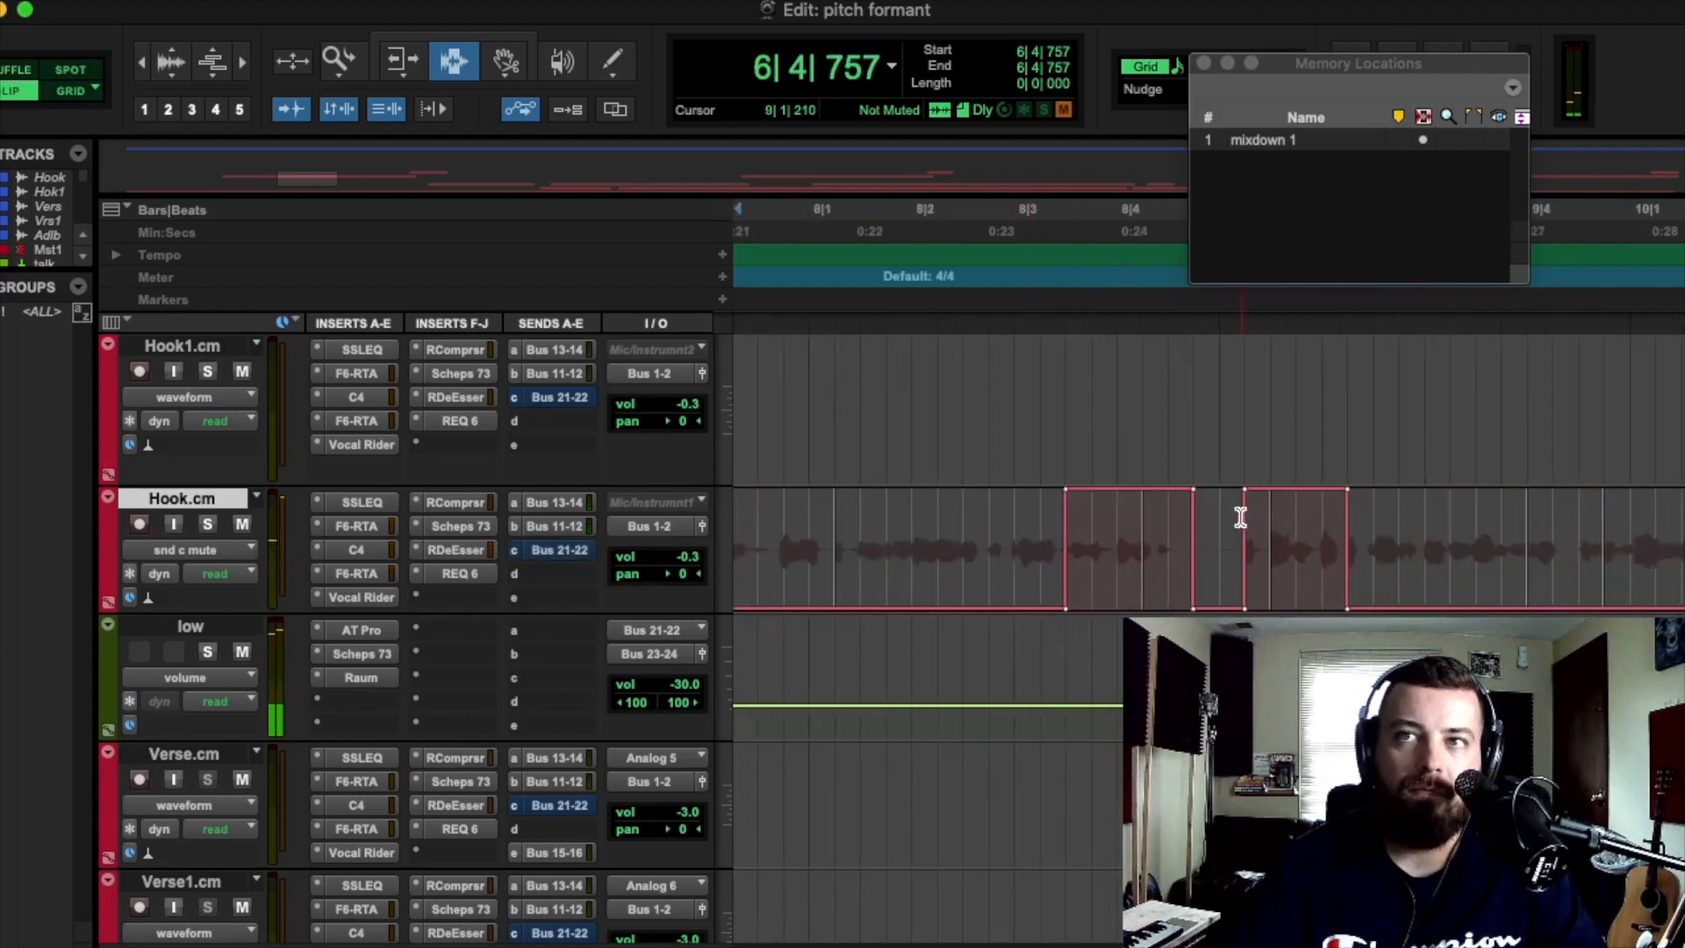
left_click(1214, 493)
key("space")
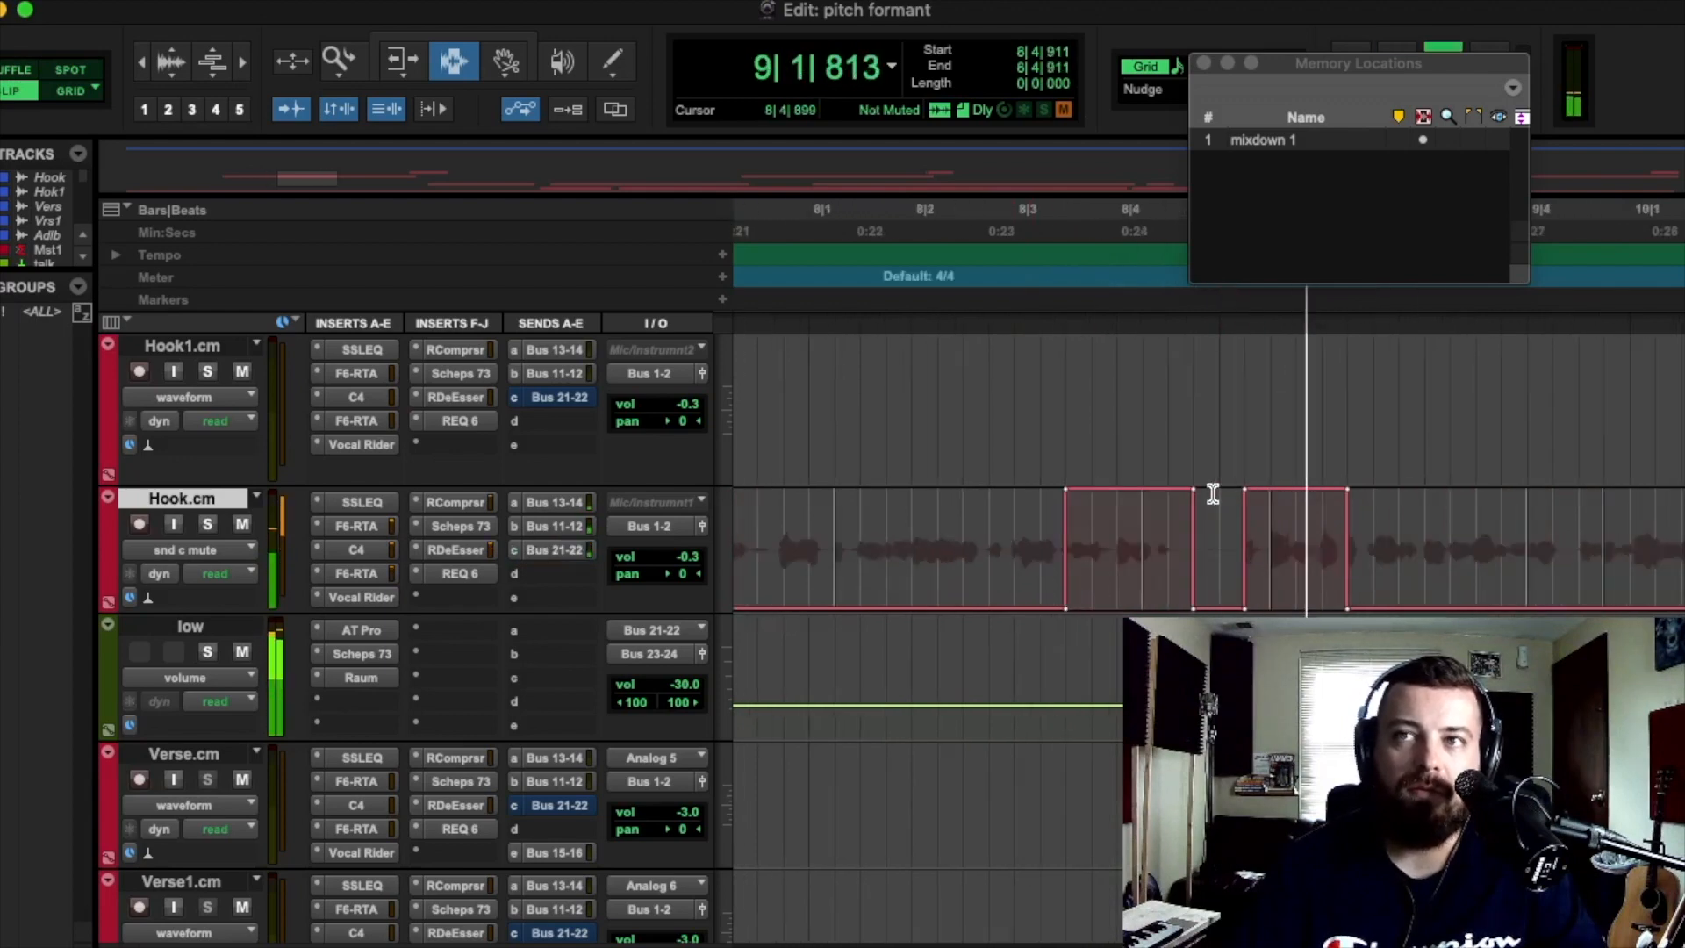
key("space")
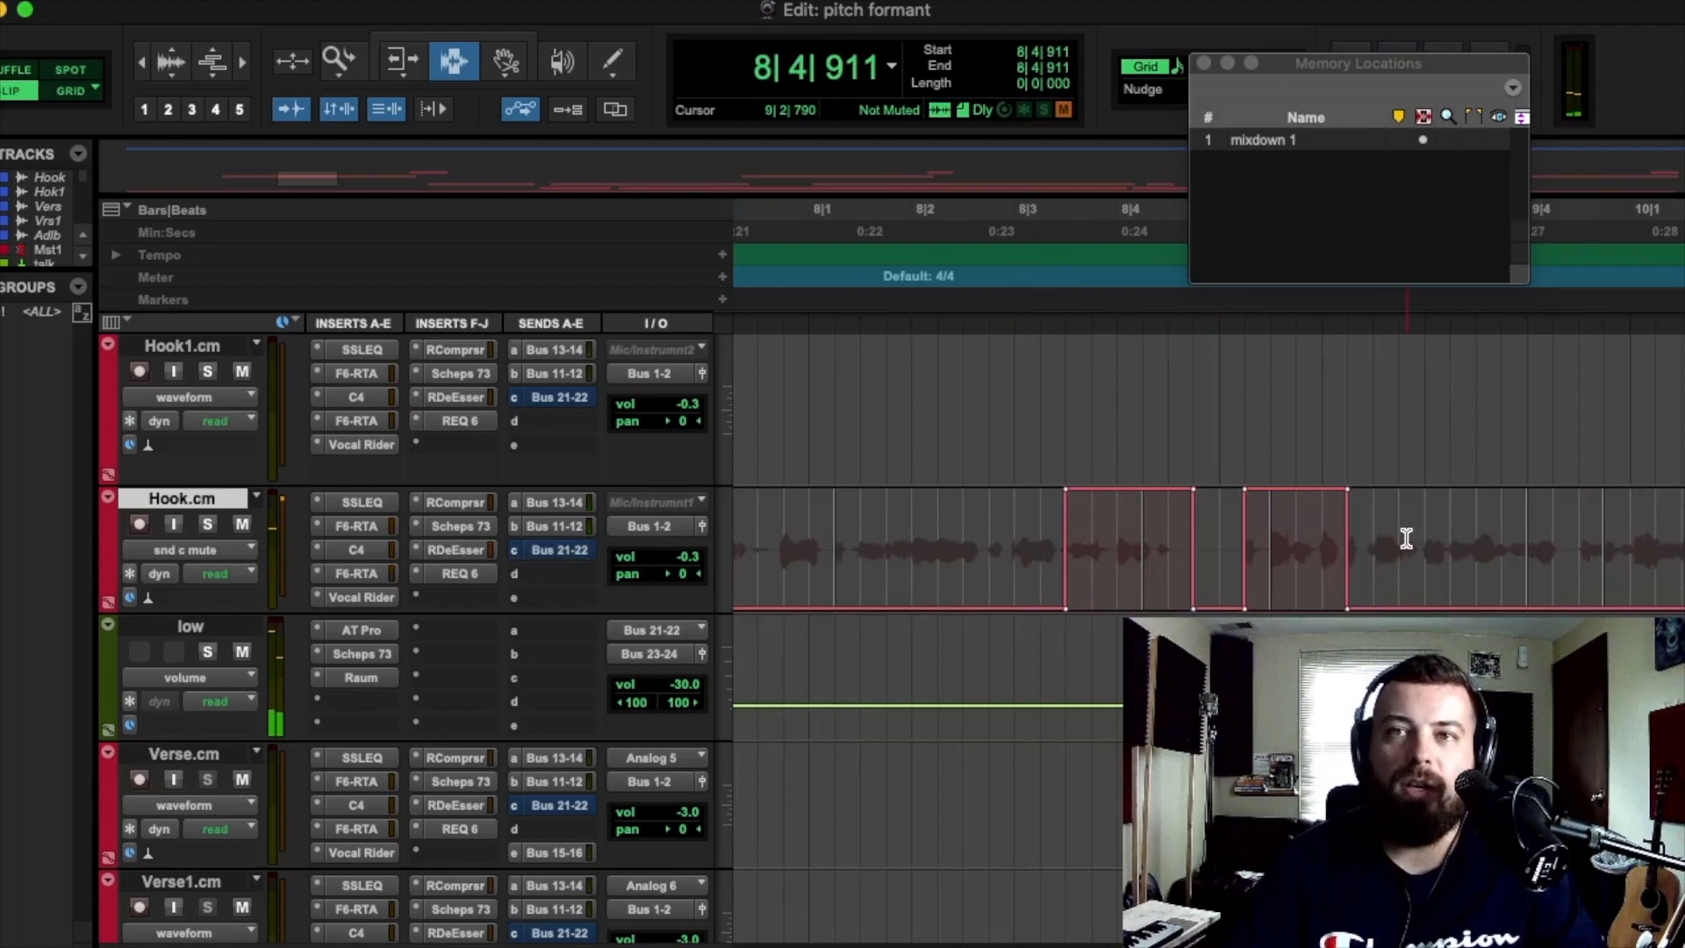
Examine the remaining send c mute sections of the first hook on Hook.cm and the track's Bus 21-22 send.
key("super+bracketleft")
key("super+bracketleft")
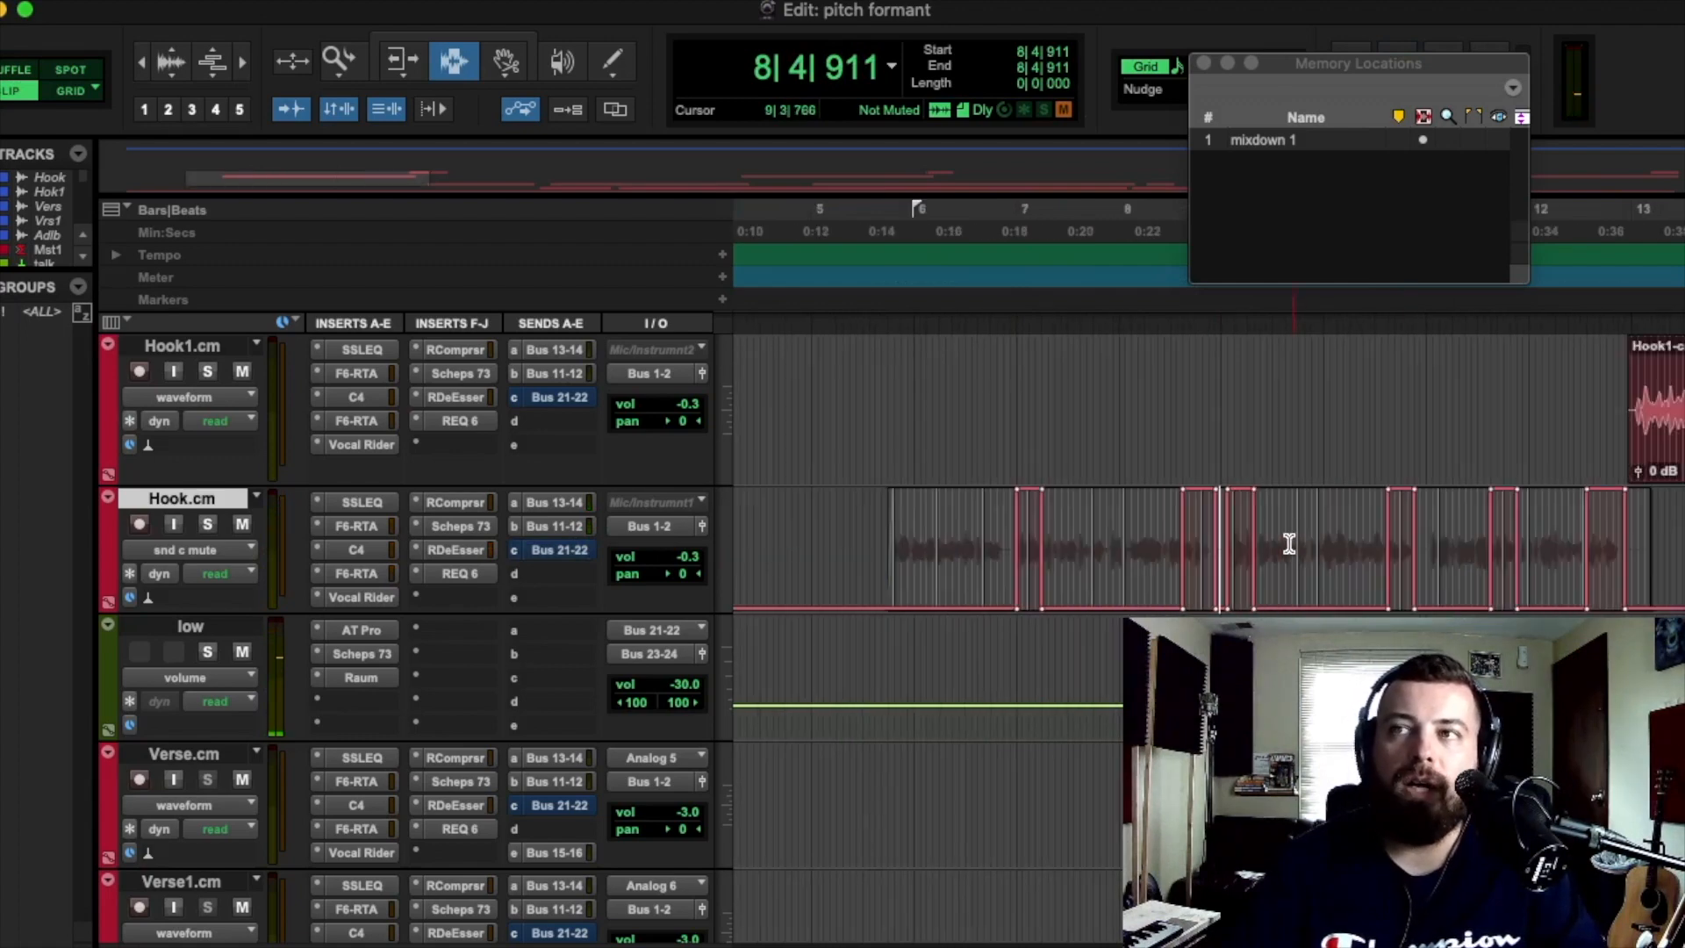
scroll(1316, 537, "right", 5)
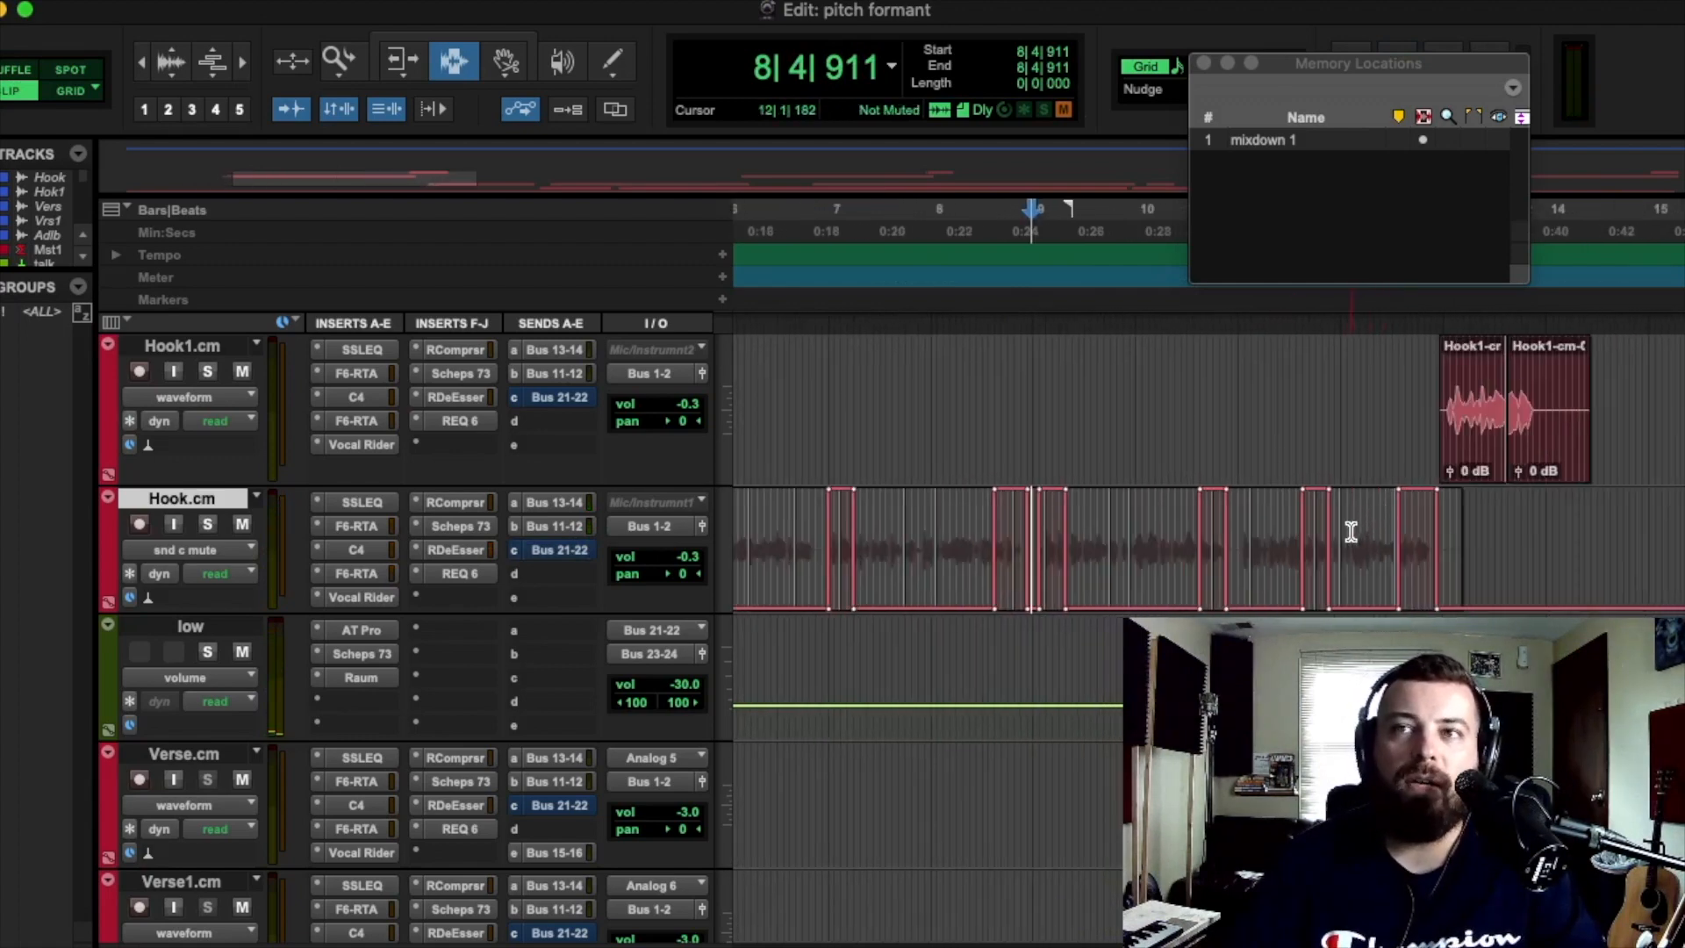
left_click(1351, 532)
key("super+bracketleft")
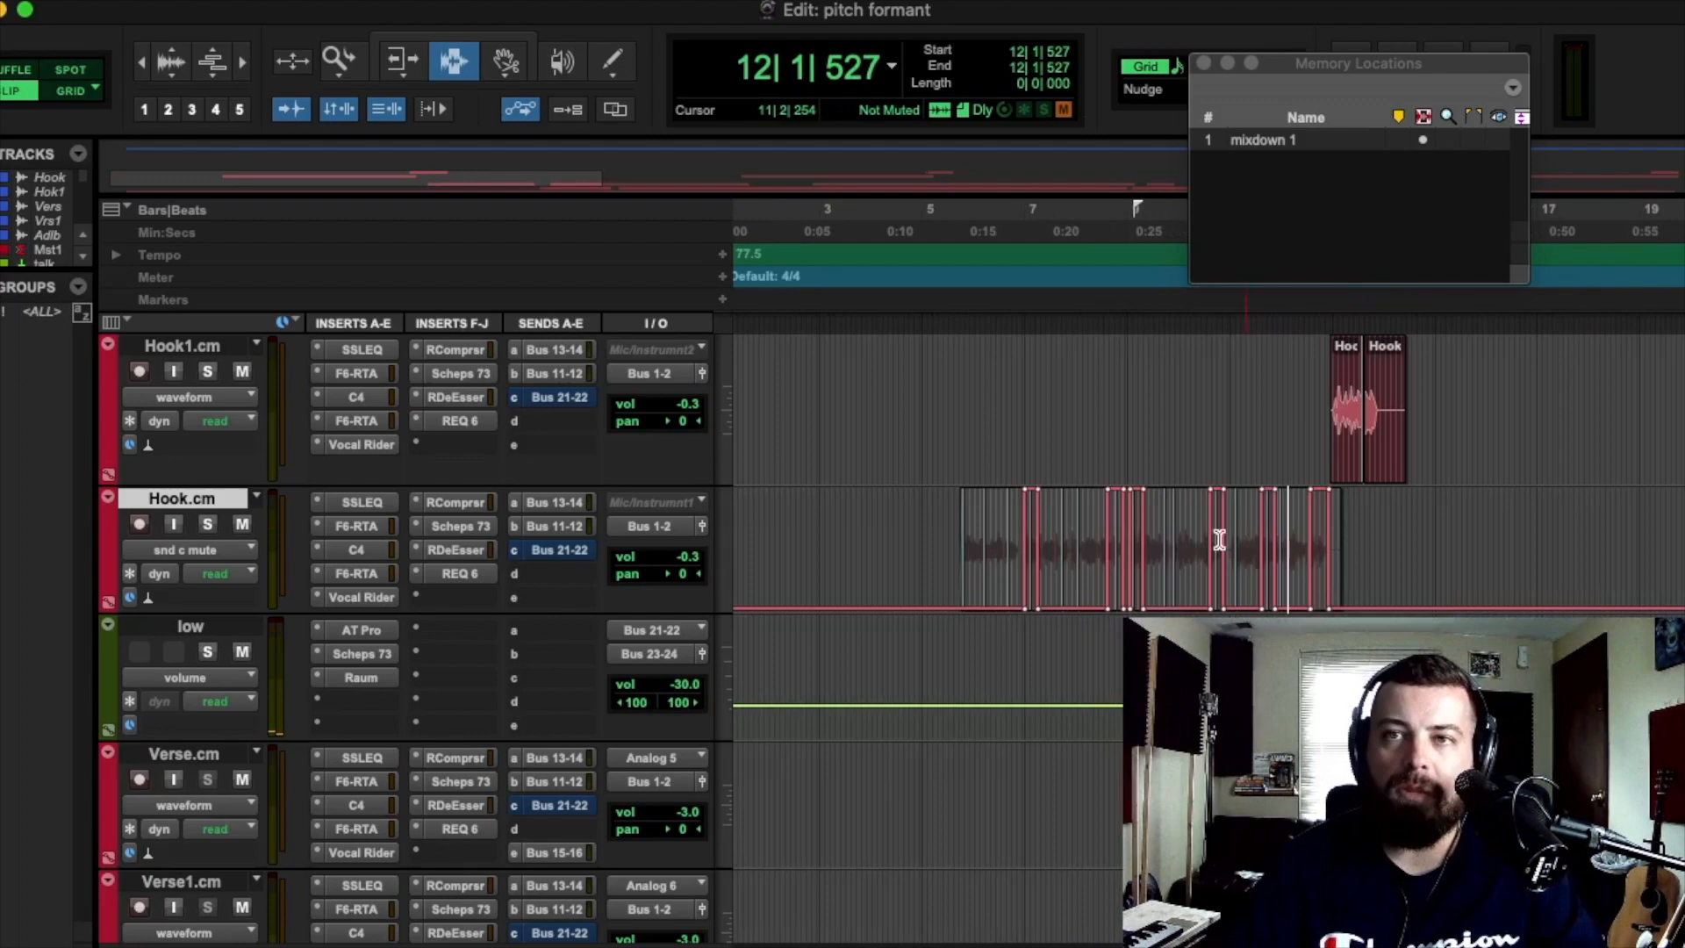
left_click(560, 548)
left_click(551, 548)
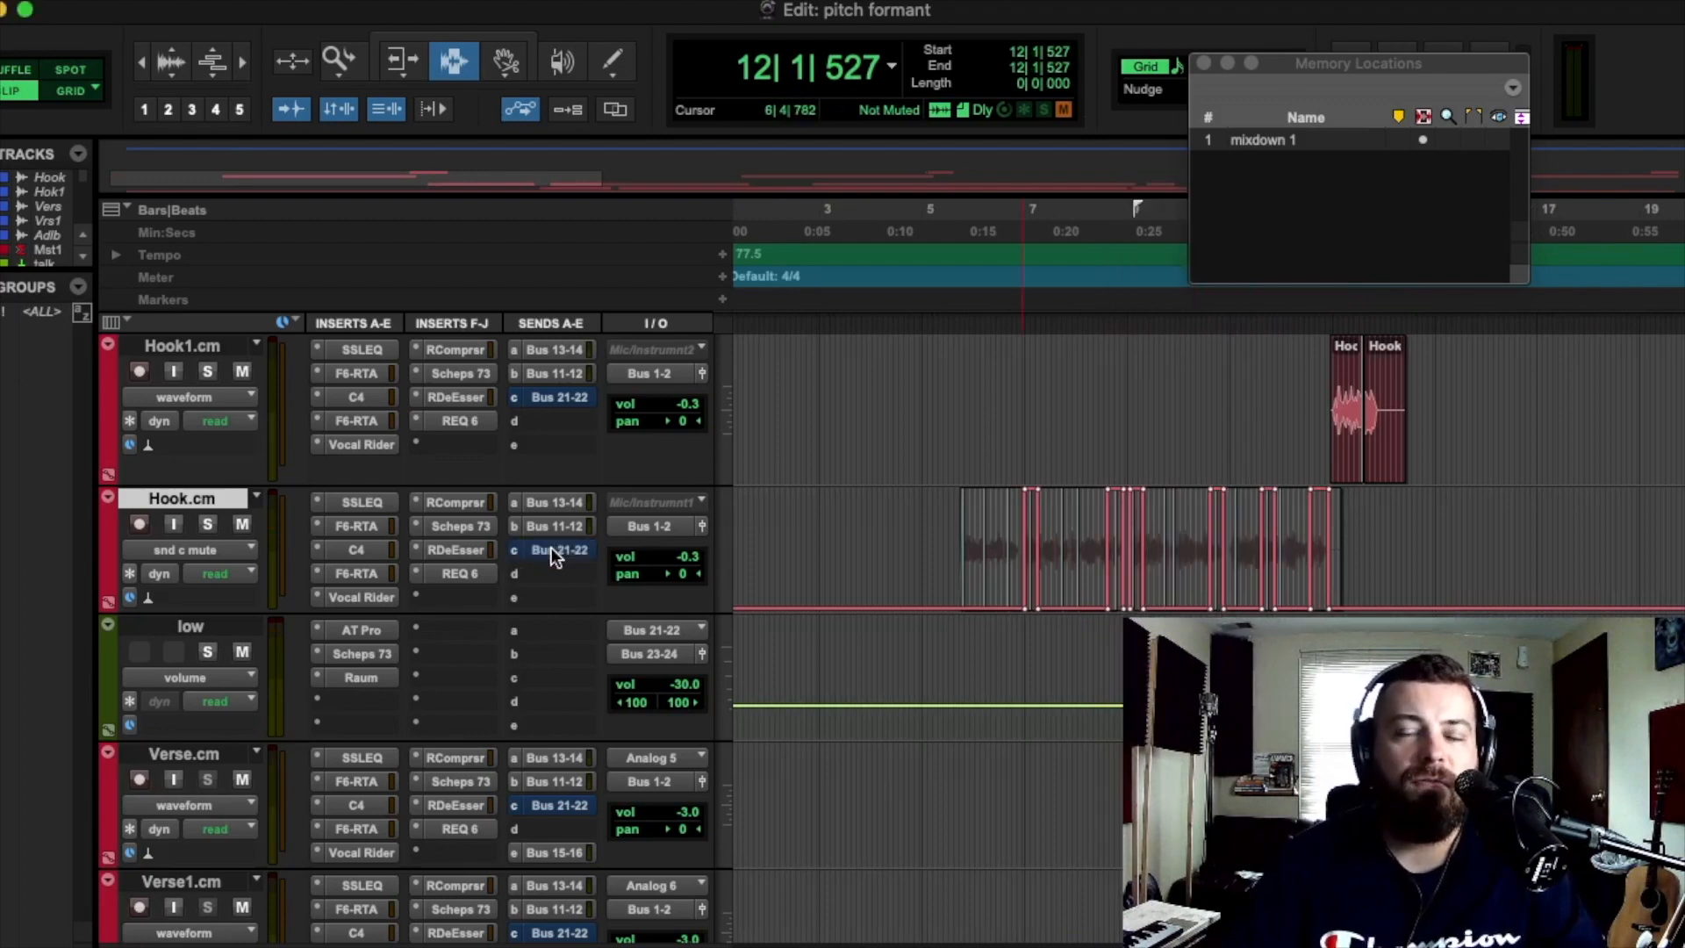